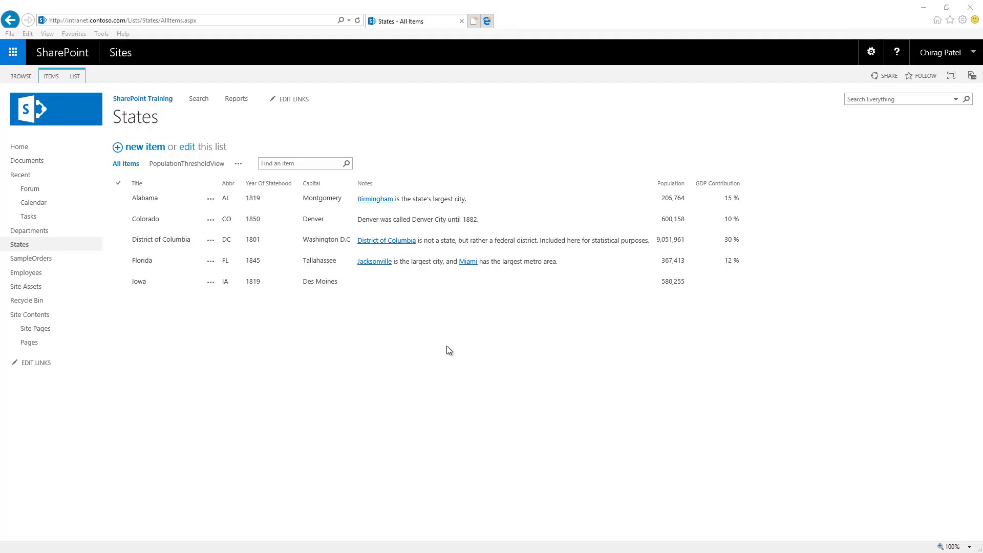
Switch the States list ribbon to the LIST tab.
click(76, 78)
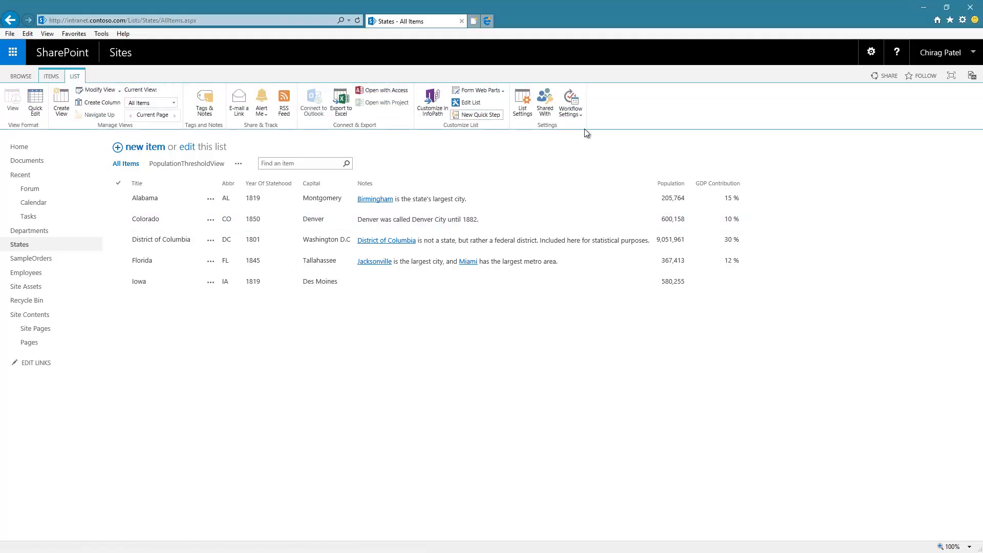
From the States list settings, start a new column named Country.
click(522, 102)
scroll(171, 392, down, 3)
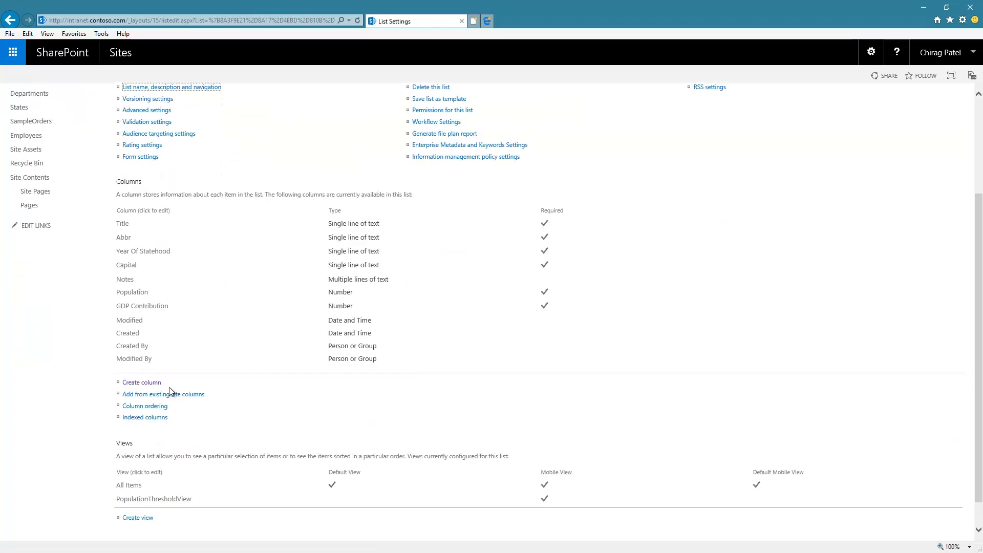
click(153, 382)
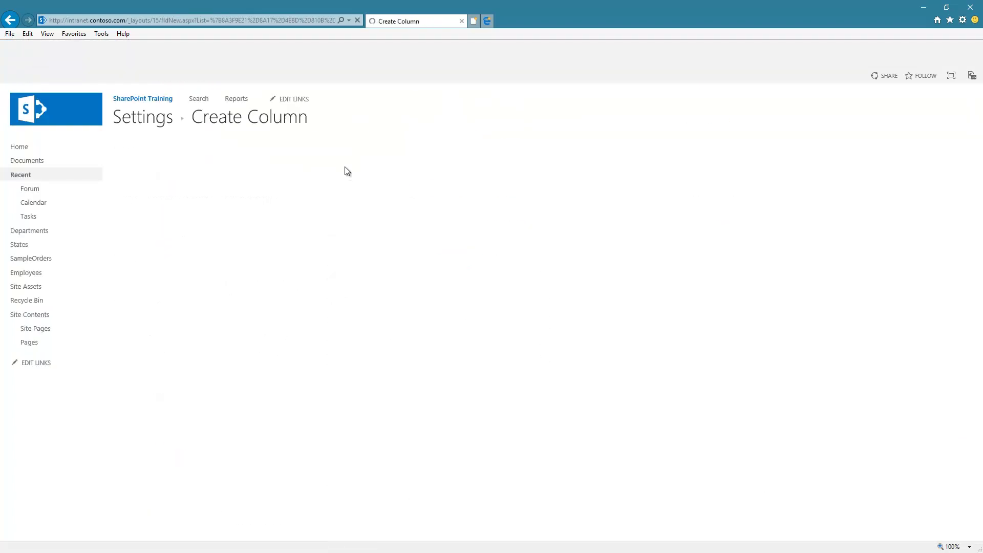
text(Co)
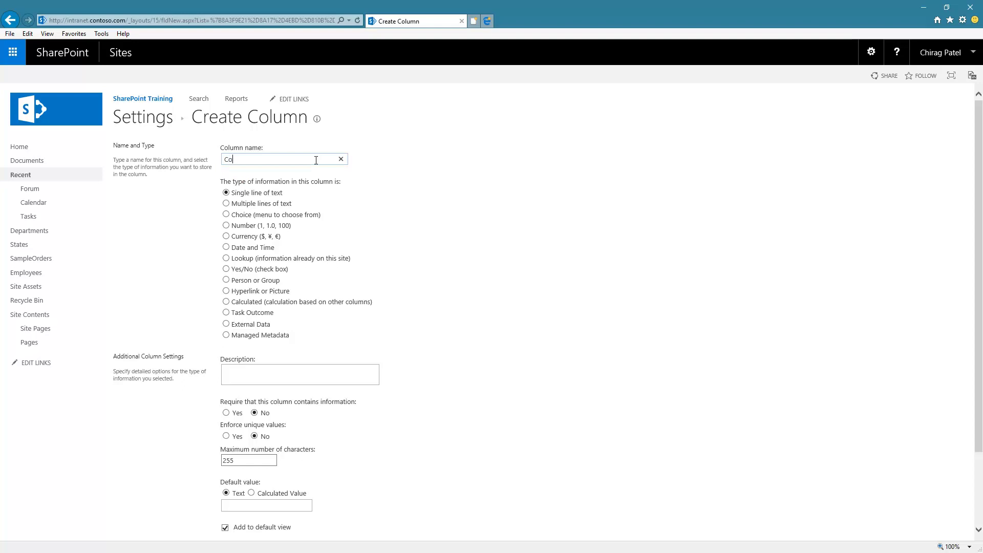
text(utry)
key(Left)
key(Left)
text(n)
Make Country a required External Data column using the Countries content type.
click(225, 324)
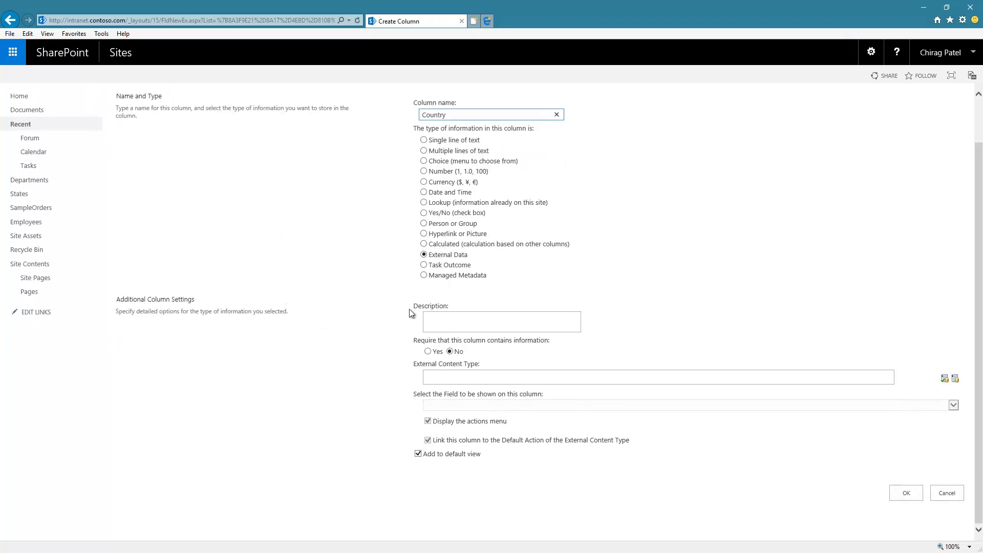
click(428, 351)
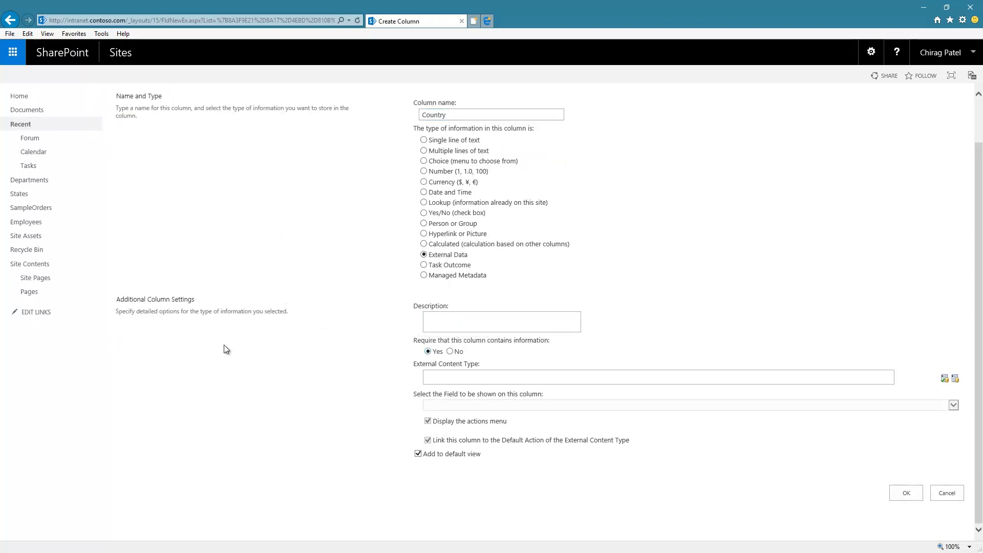
click(446, 377)
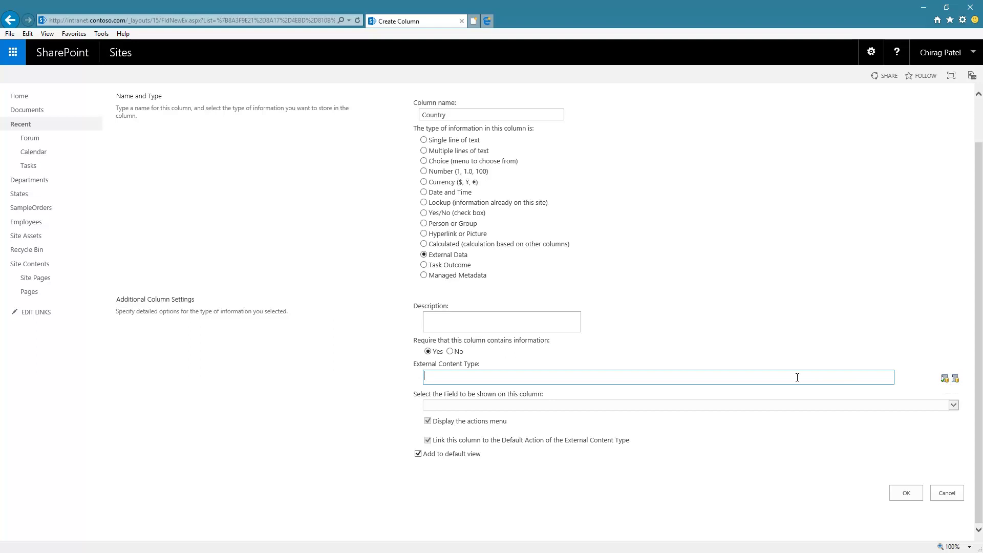
text(Countries)
click(944, 379)
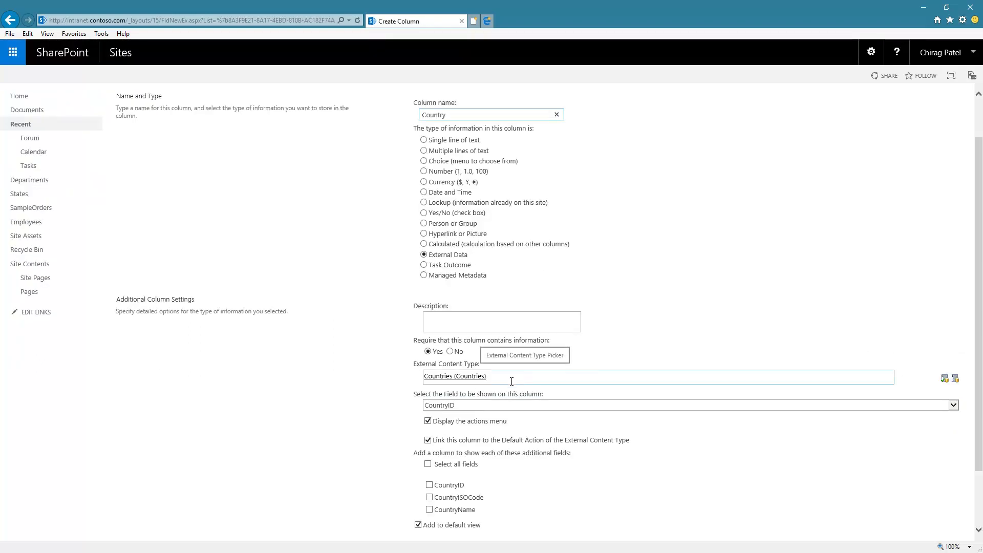
click(956, 380)
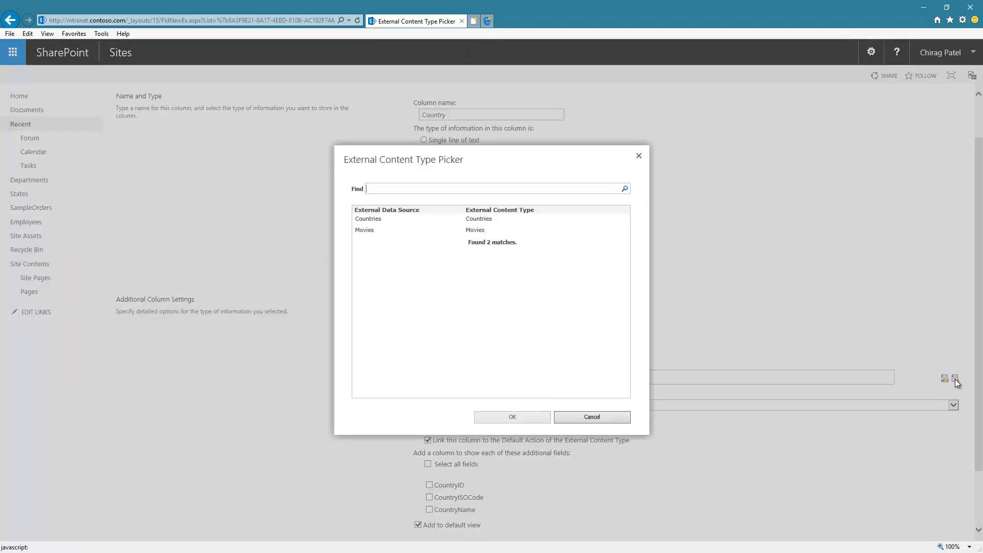
click(395, 218)
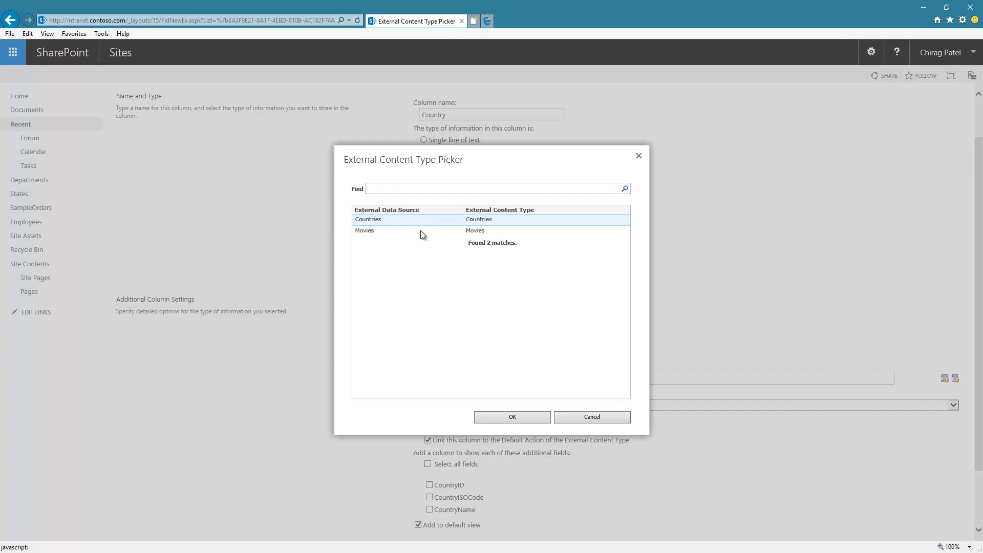
click(513, 419)
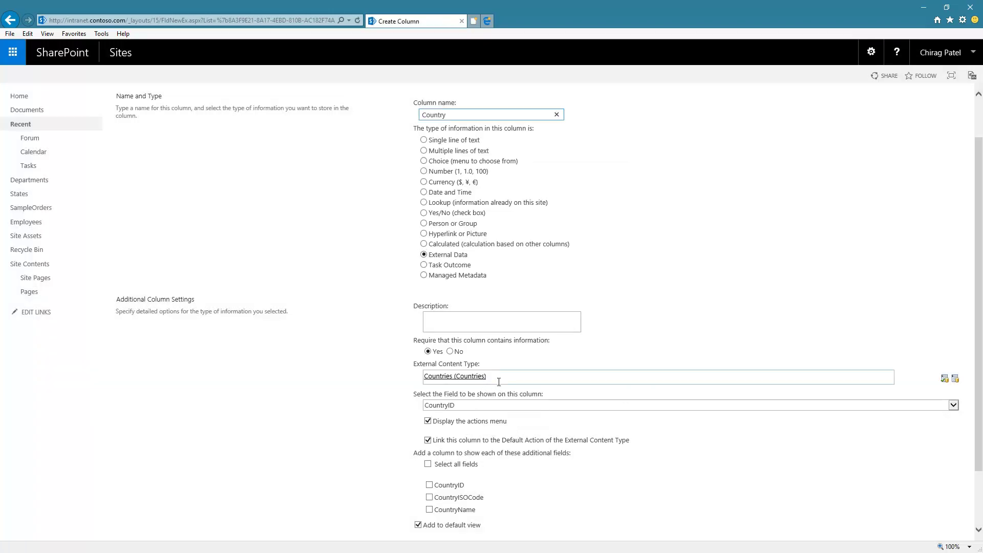
scroll(336, 342, down, 3)
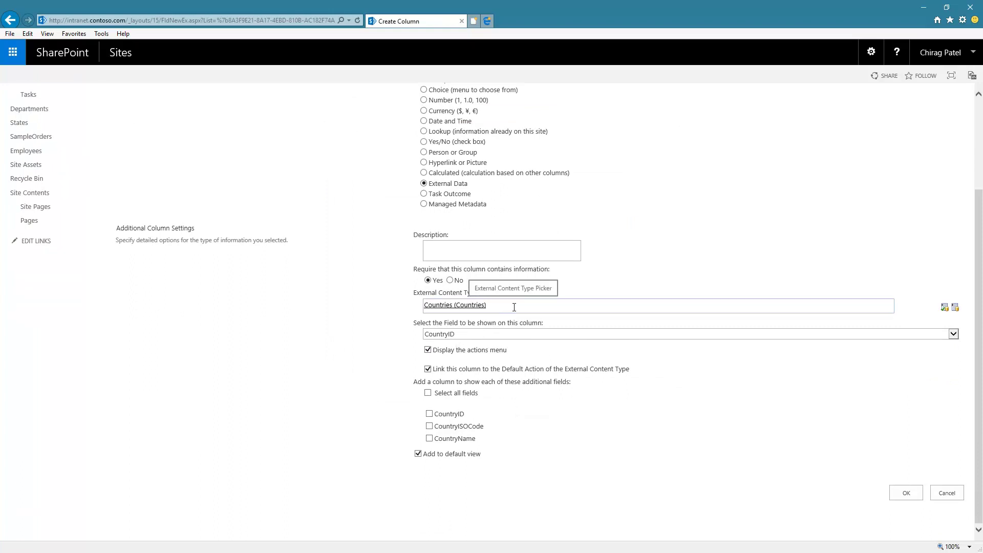
Display the CountryName field in the Country column and create the column.
click(481, 336)
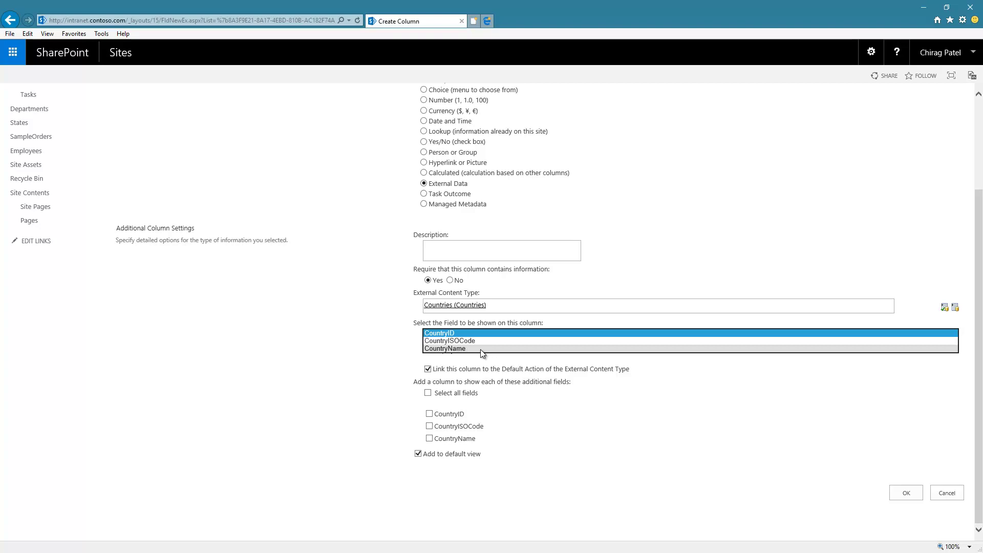
click(481, 349)
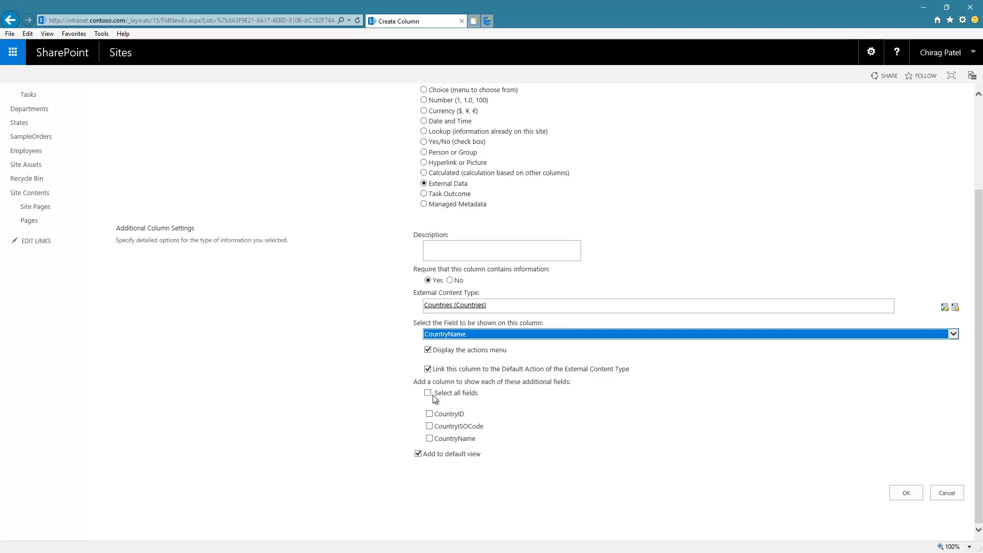
click(915, 494)
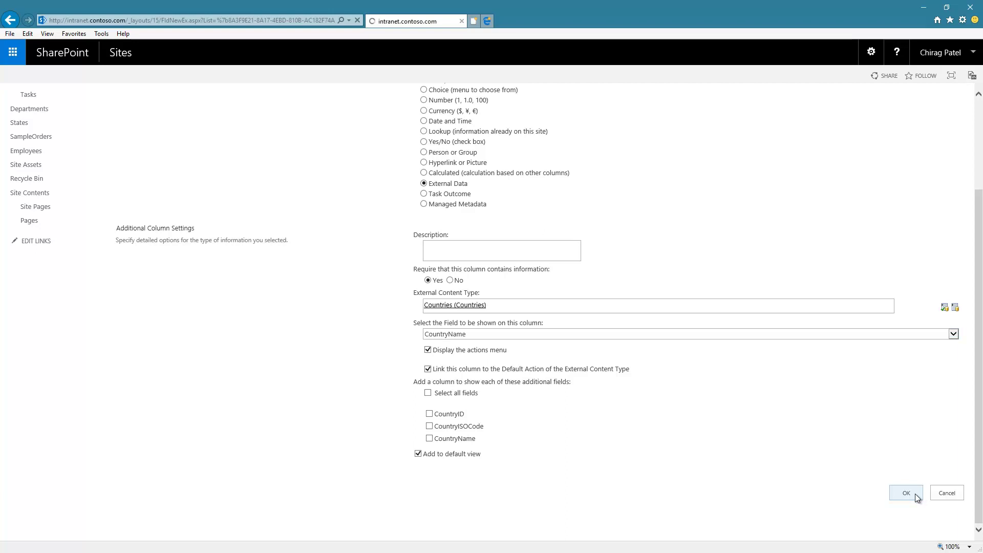
Back in the States list, set Alabama's Country to USA and save the item.
click(155, 129)
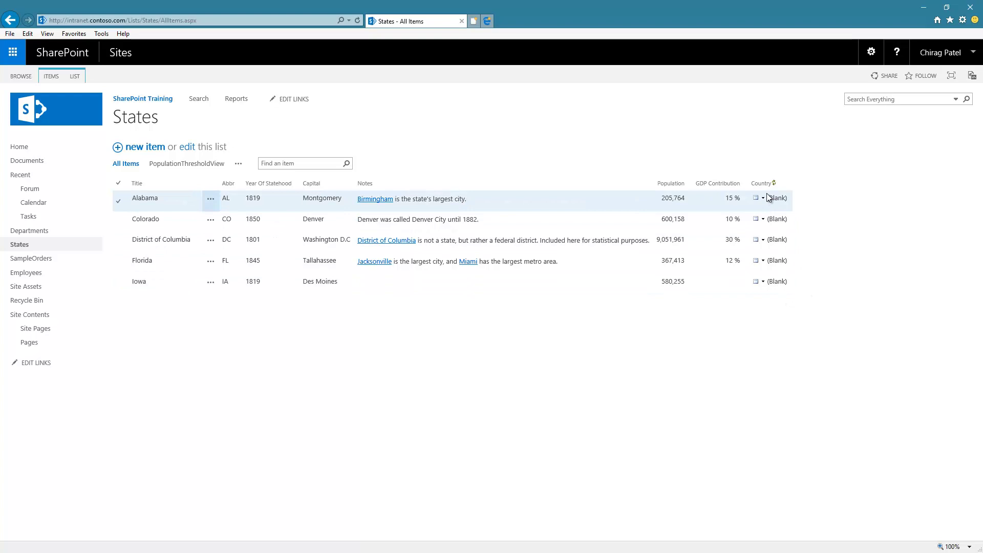
click(211, 200)
click(229, 210)
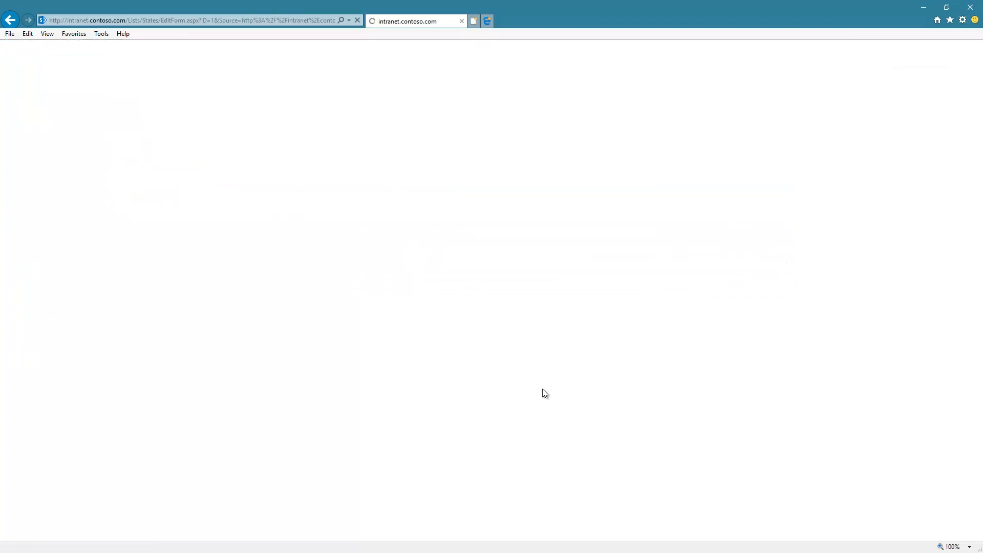
click(237, 378)
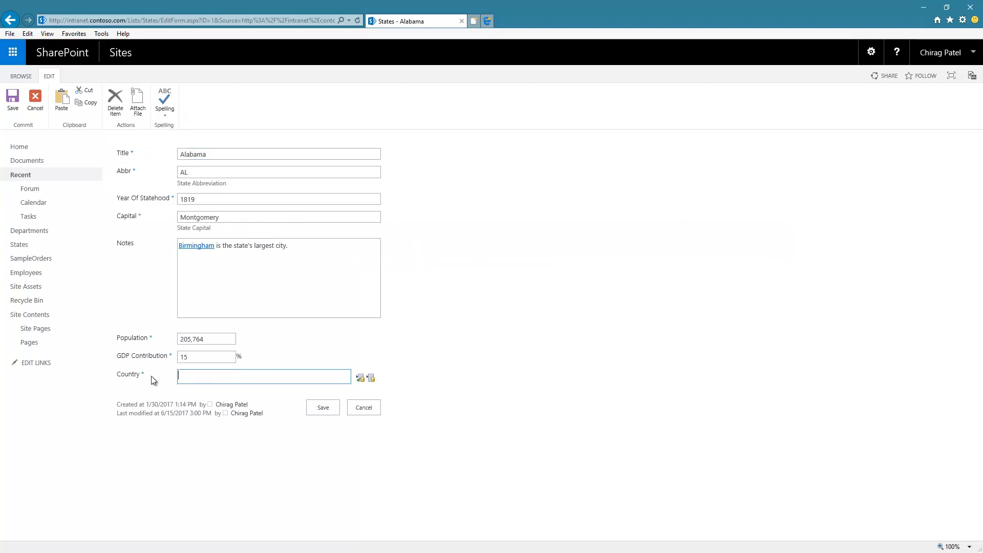
click(372, 377)
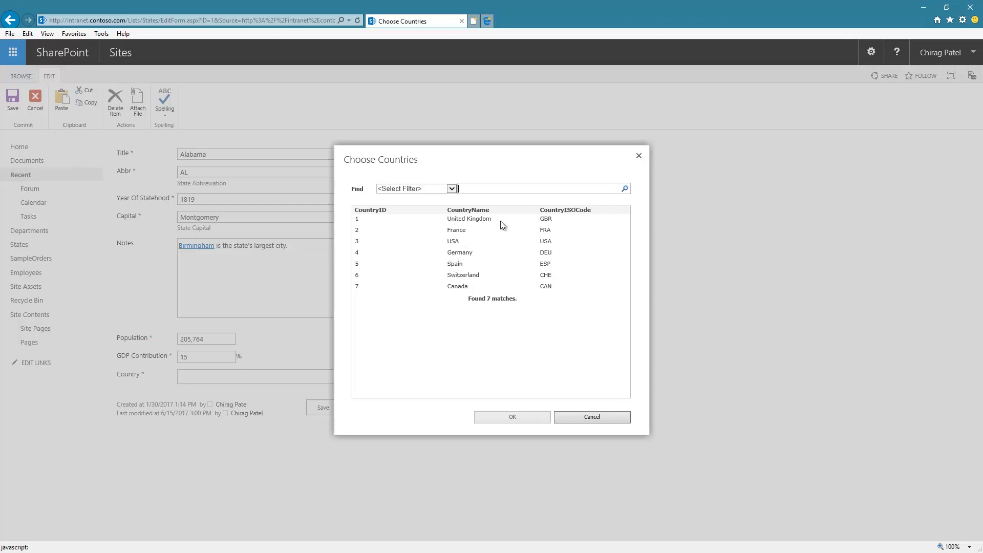
click(462, 243)
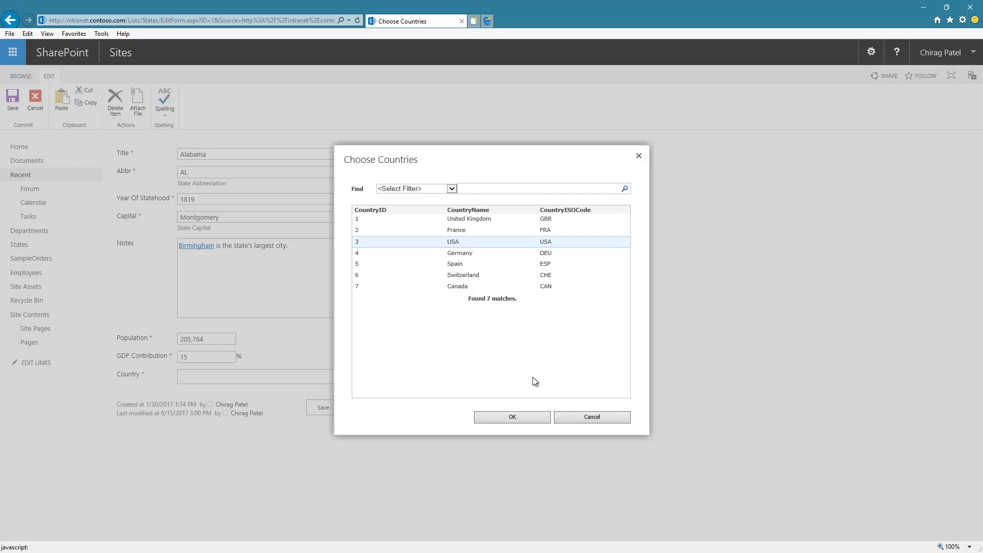
click(490, 413)
click(321, 408)
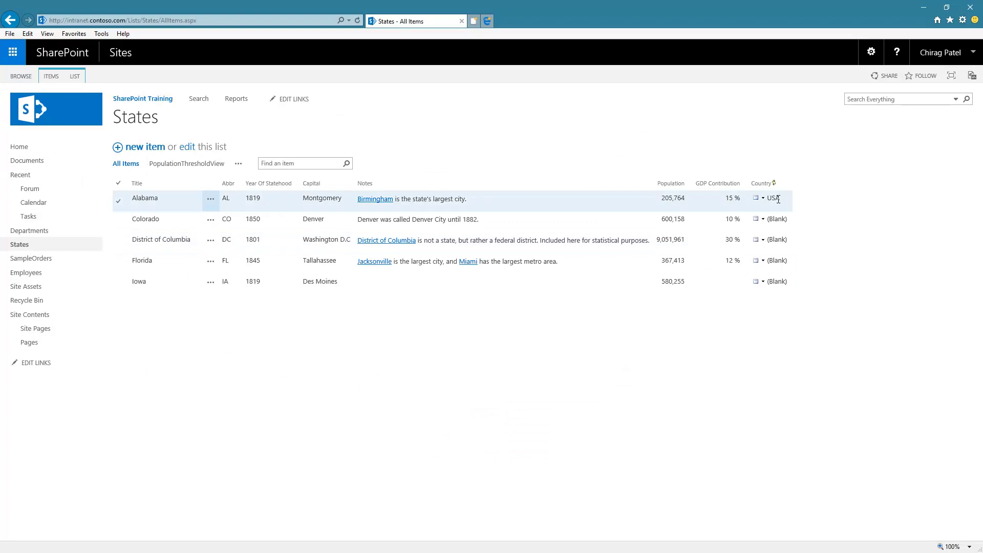
Set Colorado's Country to USA and save the item.
click(763, 199)
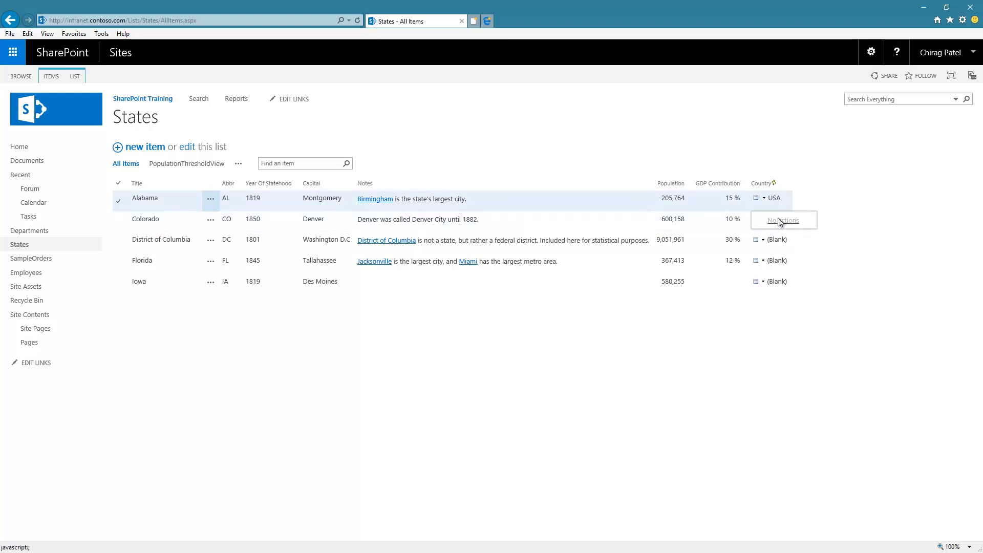
click(791, 216)
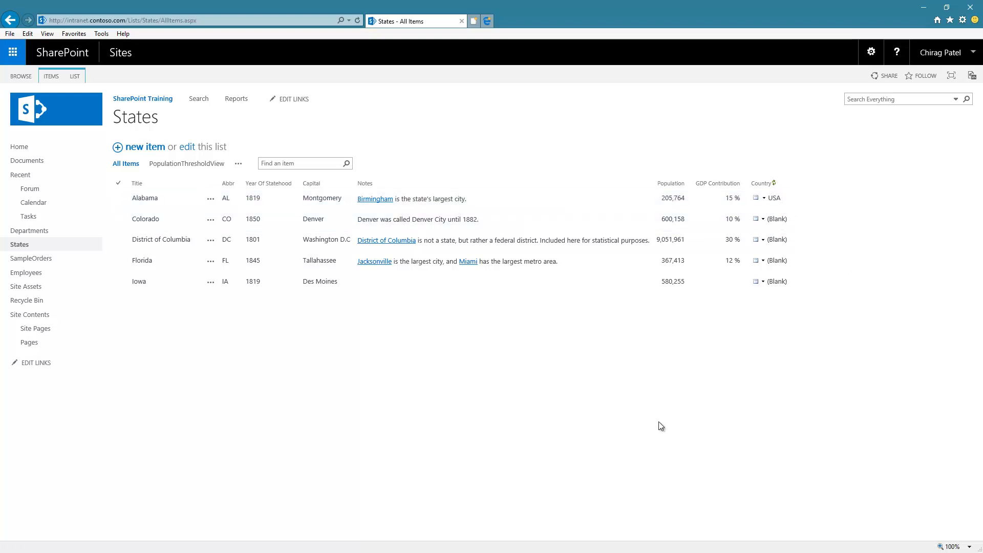
click(211, 220)
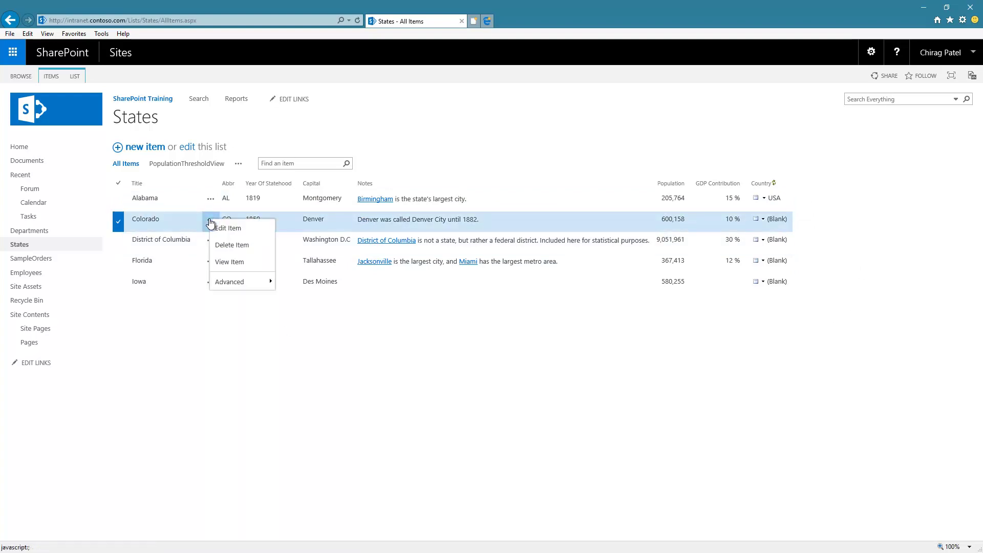
click(225, 228)
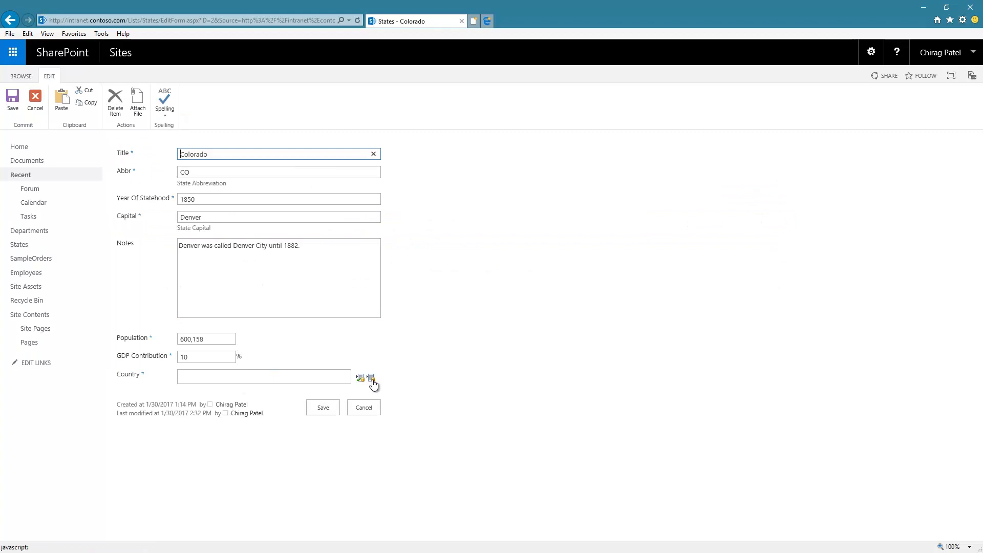
click(372, 379)
double_click(461, 240)
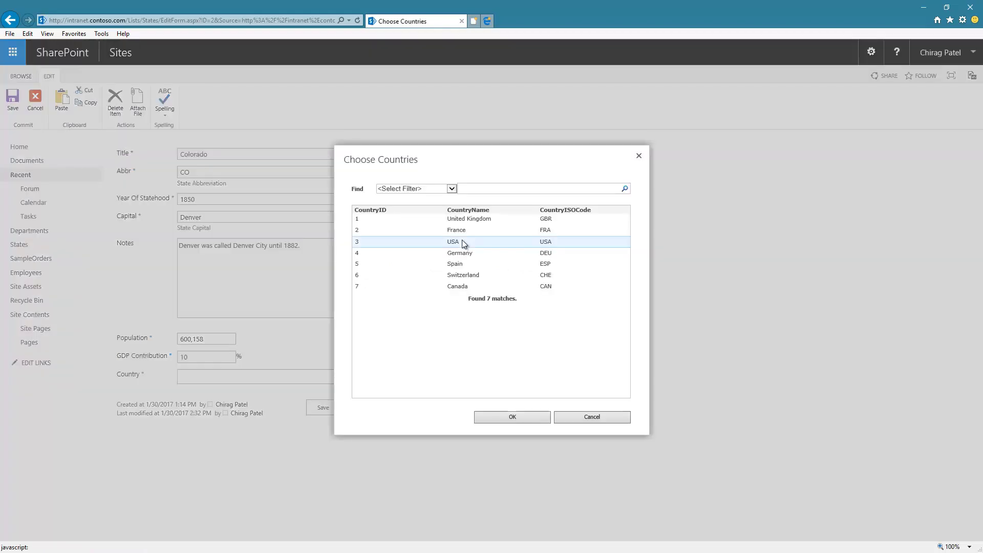
click(325, 408)
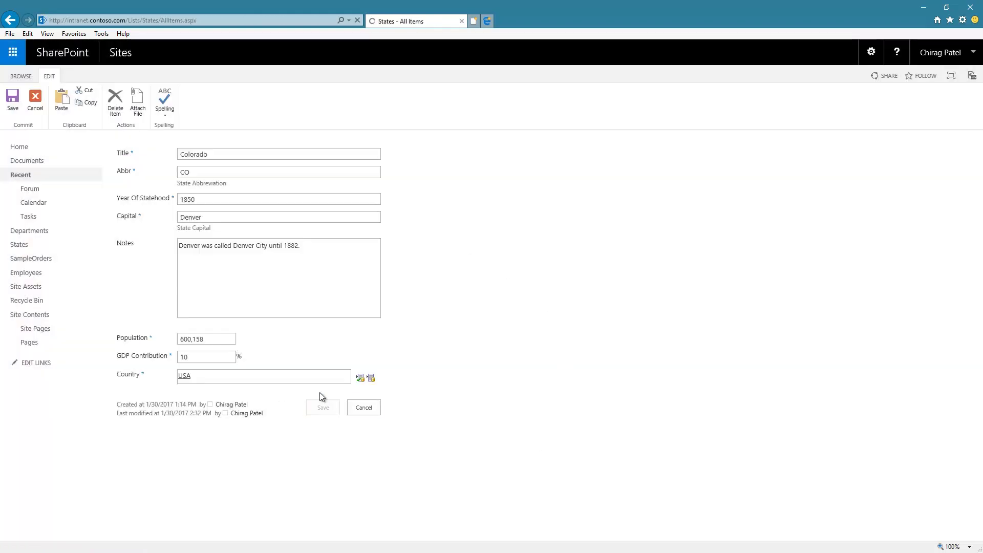
Set Iowa's Country to Canada with GDP Contribution 23, and save.
click(209, 283)
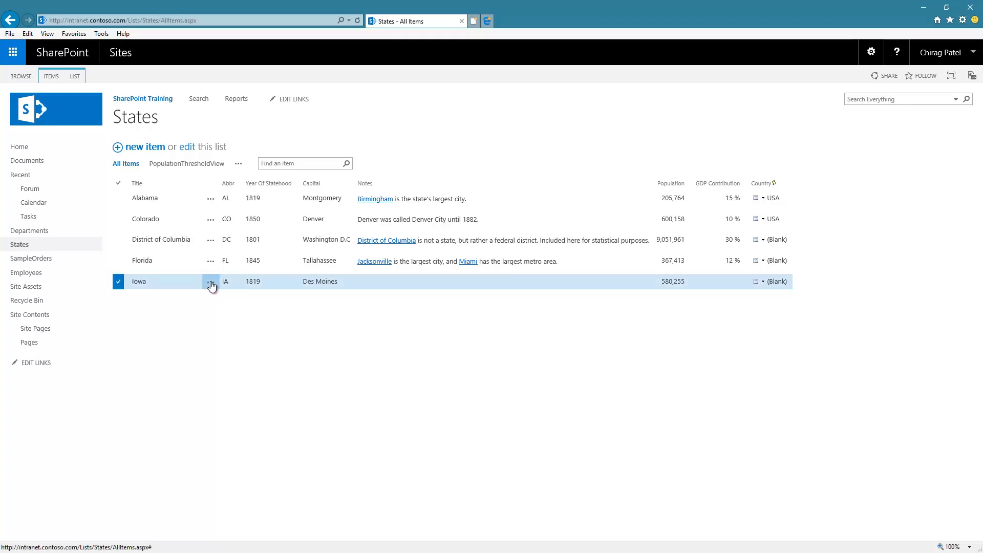
click(221, 292)
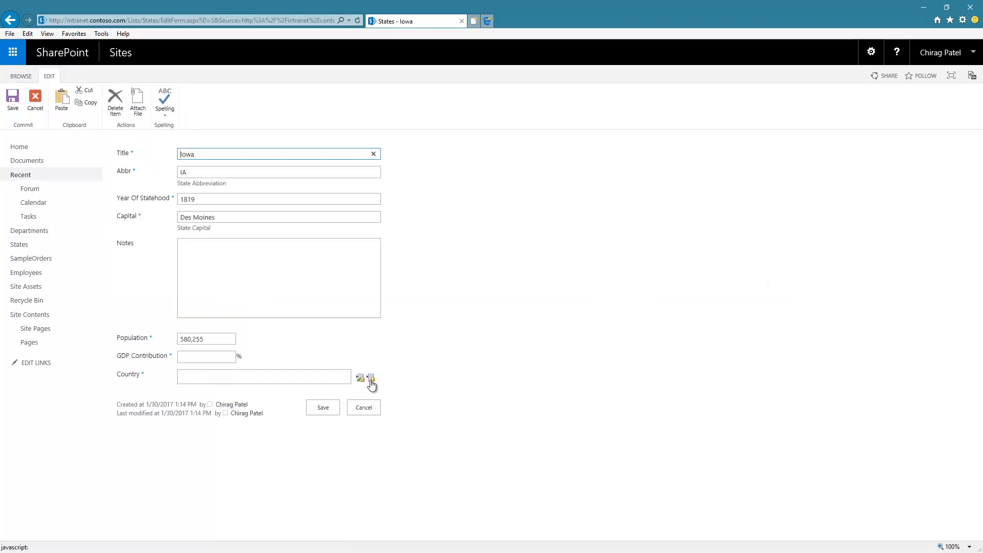
click(371, 378)
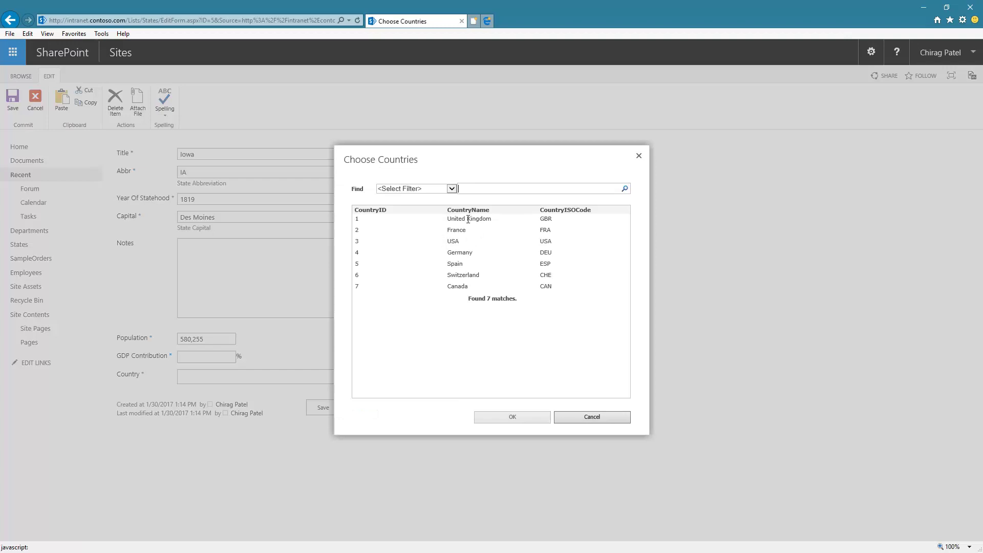
click(466, 287)
click(488, 416)
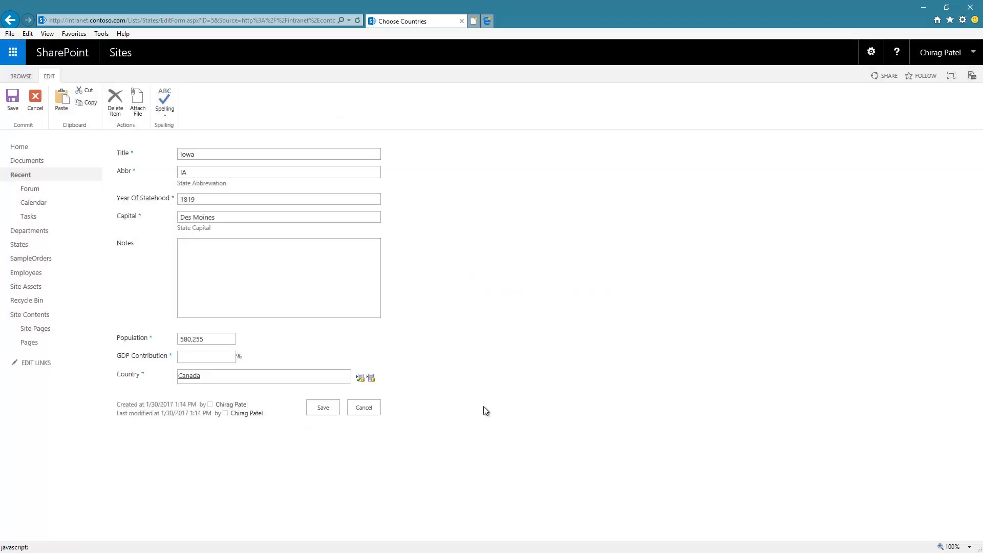
click(316, 408)
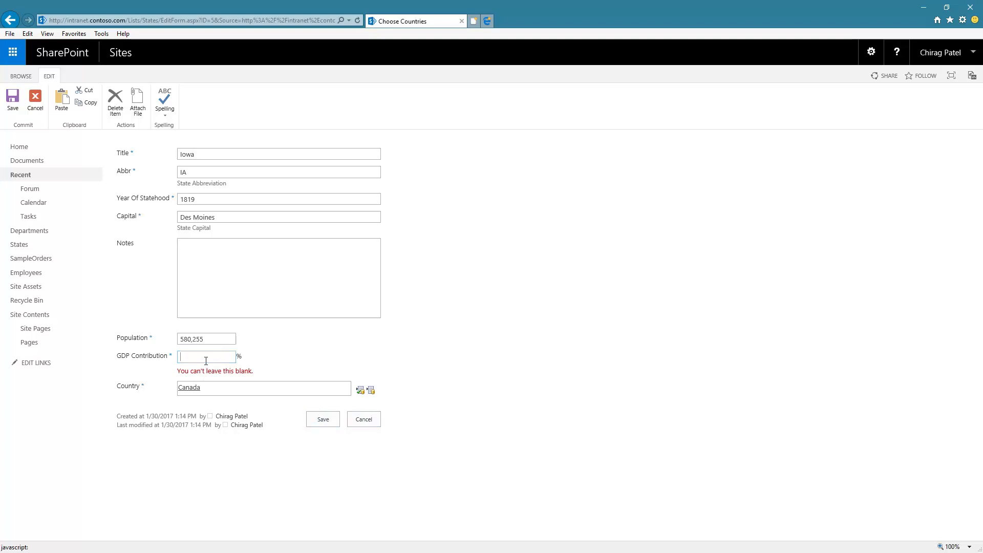
text(23)
click(322, 419)
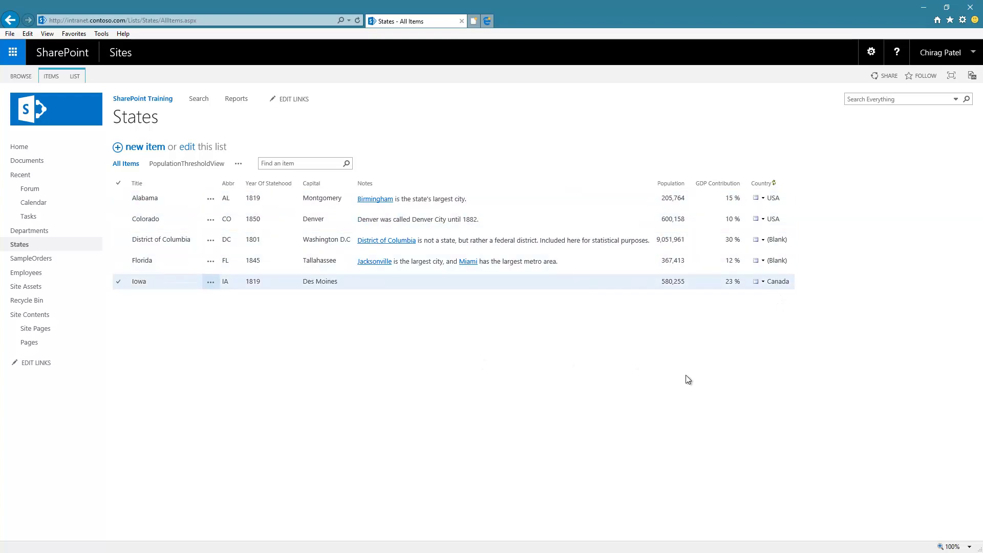
Filter the States list to show only states whose Country is USA.
click(791, 183)
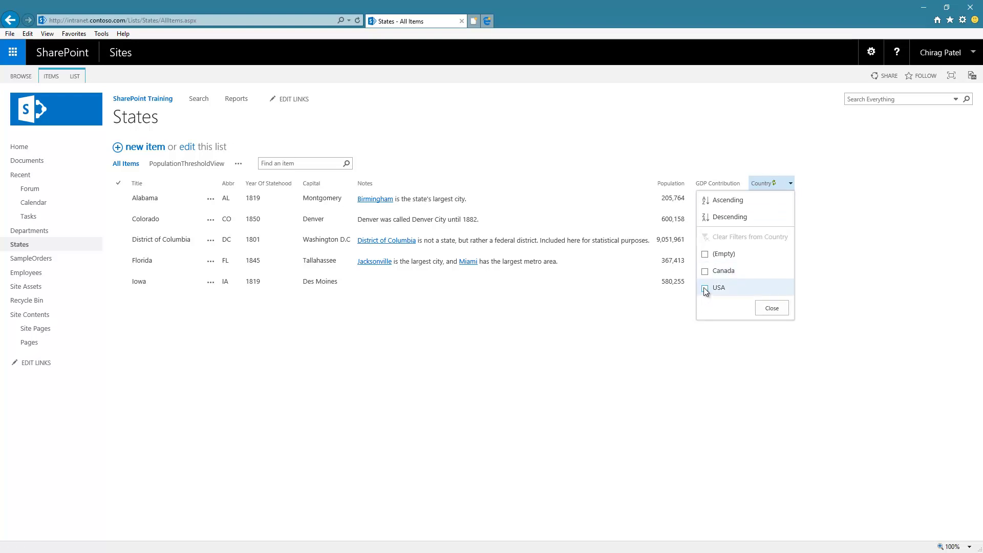
click(705, 287)
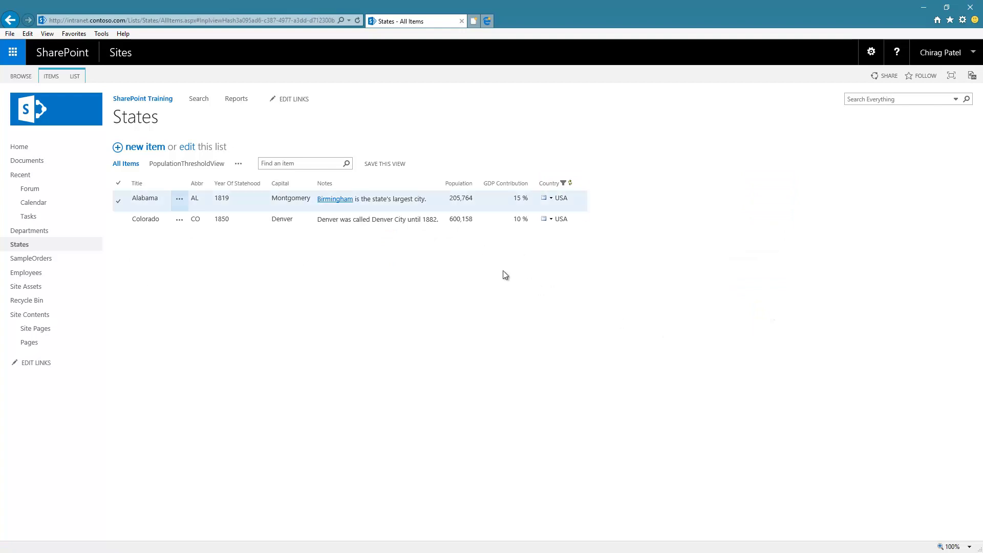
click(564, 200)
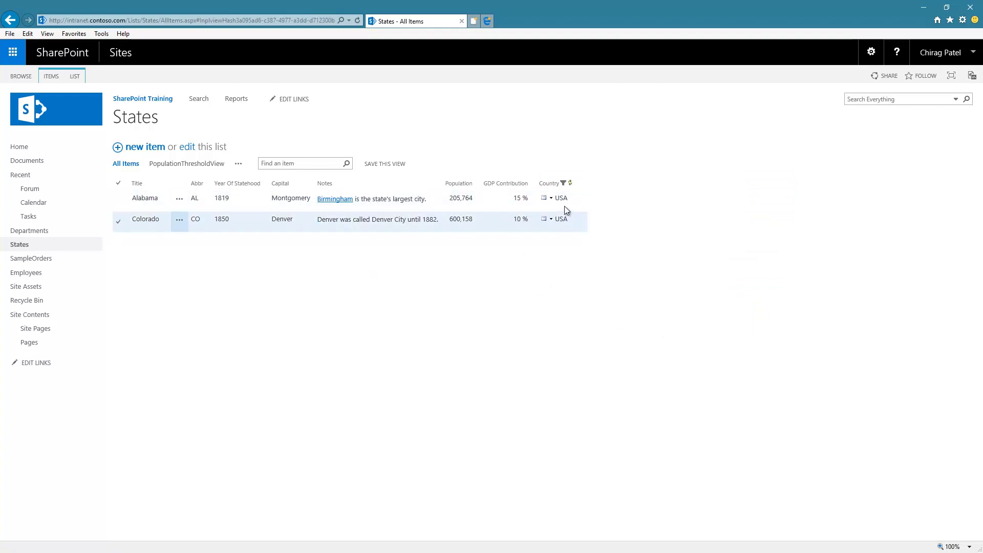
click(582, 261)
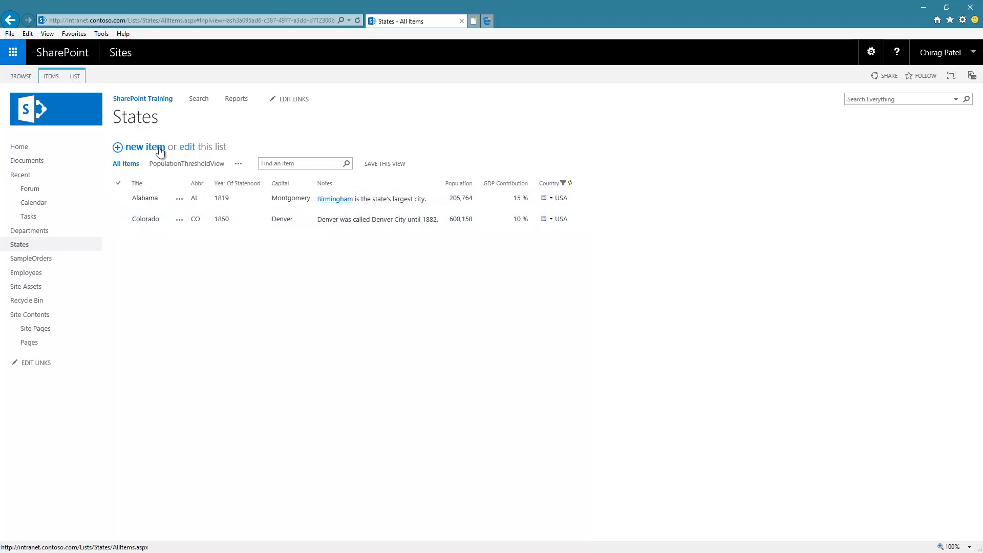
Go to the States list settings and scroll to its columns.
click(75, 77)
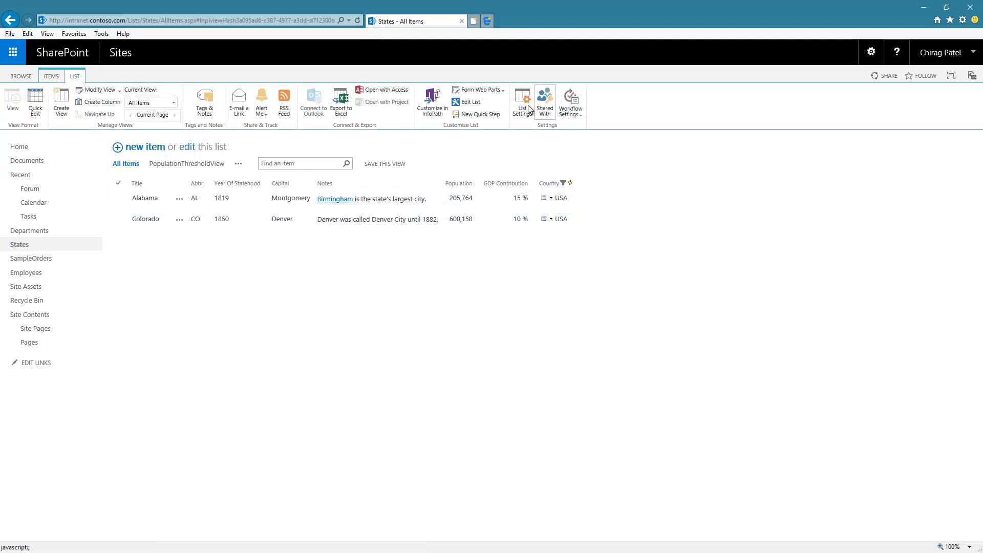
click(524, 105)
scroll(251, 339, down, 4)
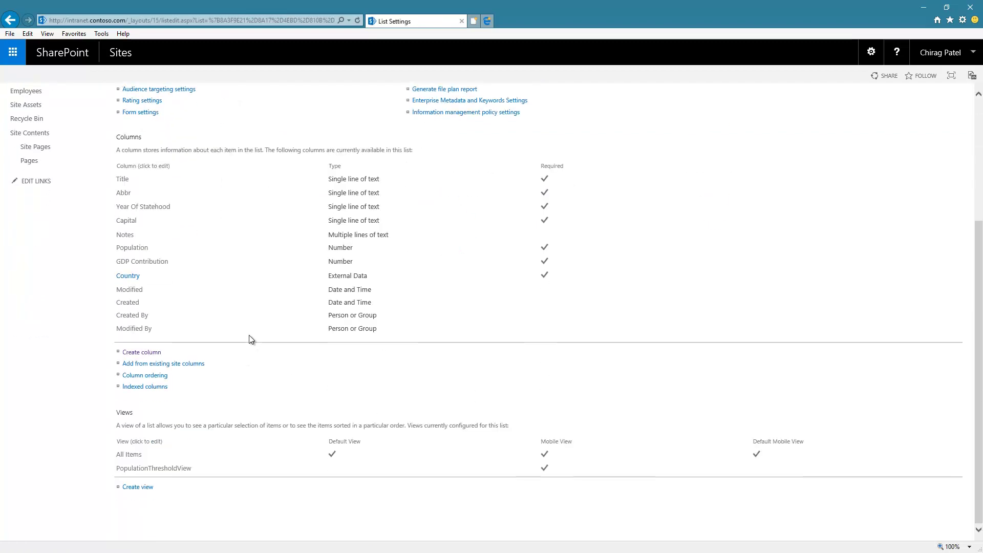
Permanently delete the Country External Data column from the States list settings.
click(131, 277)
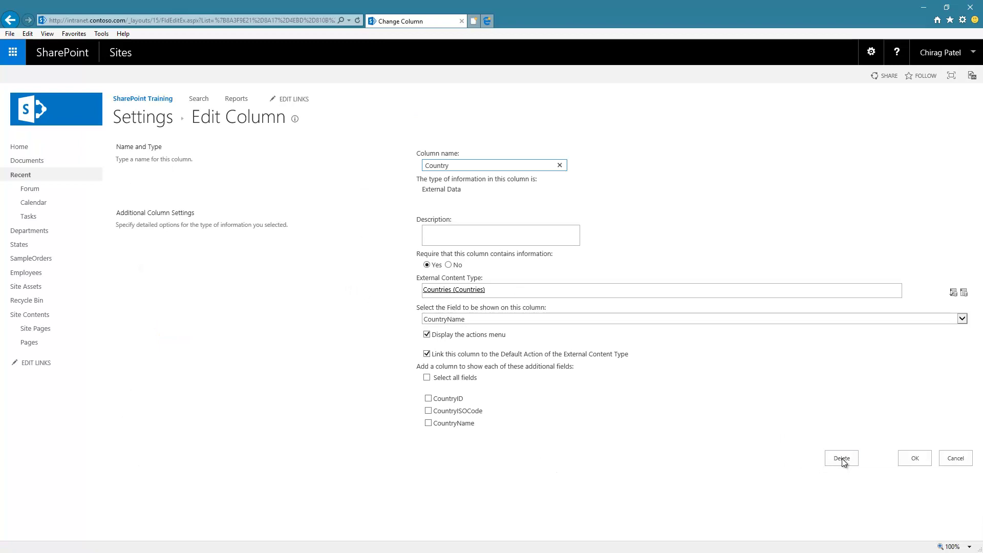
click(843, 459)
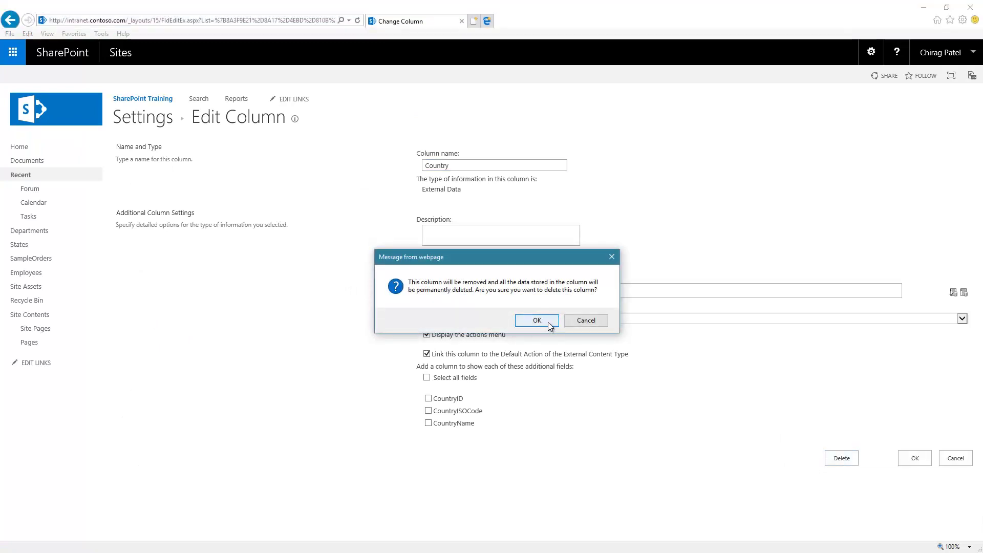
click(548, 324)
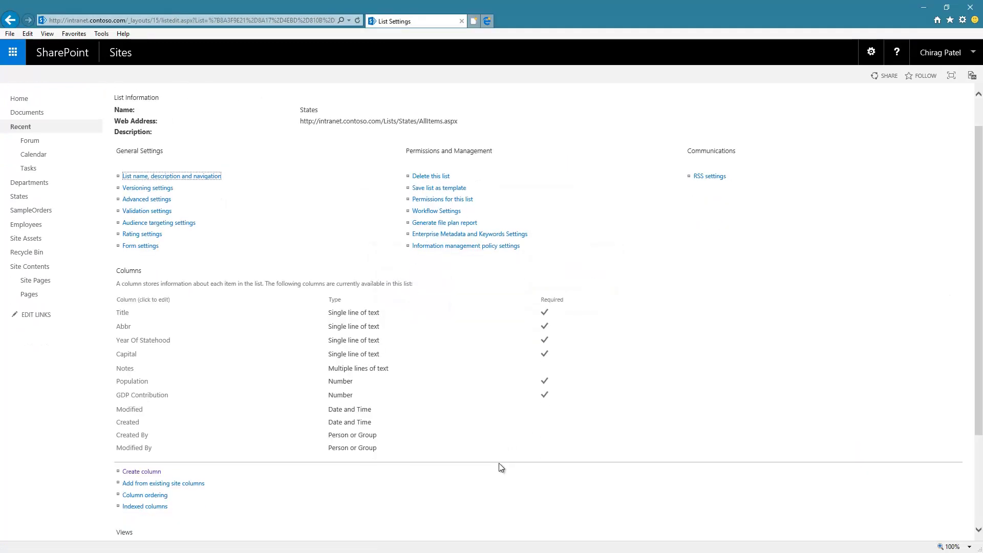
scroll(497, 463, down, 2)
scroll(409, 392, up, 3)
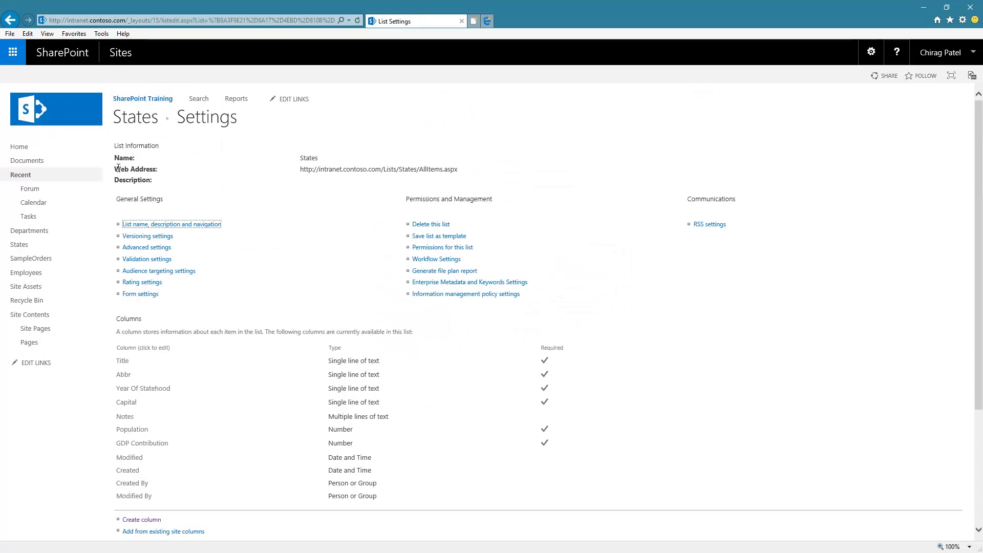
In Site Contents, search the available apps for 'External'.
click(41, 318)
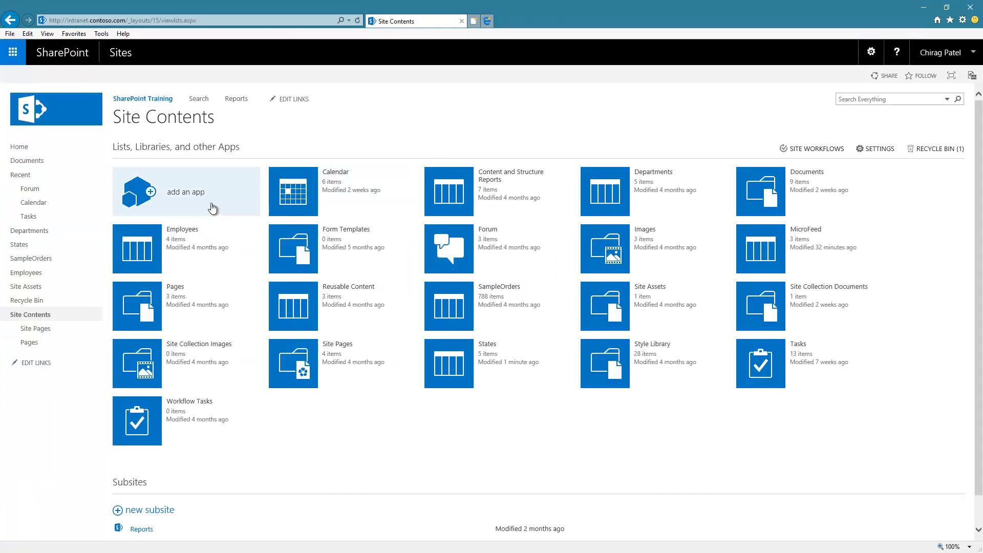
click(213, 208)
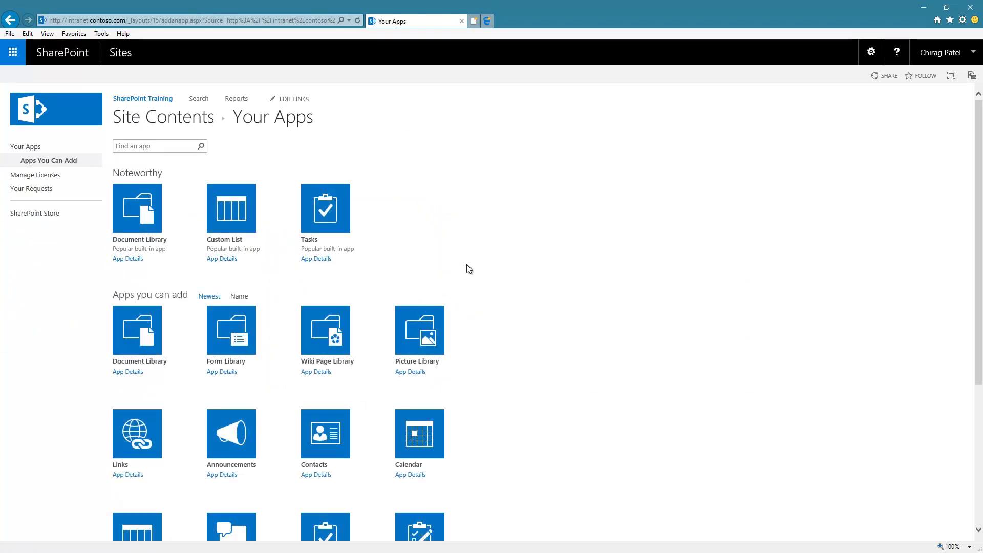
scroll(466, 264, down, 1)
scroll(154, 106, up, 1)
click(149, 145)
text(External)
key(Return)
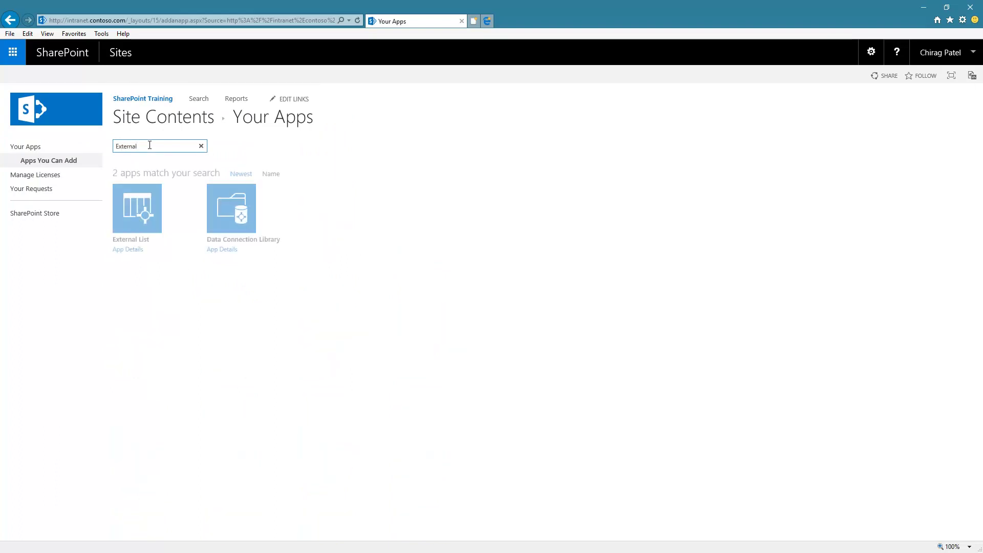
Create an External List named Countries using the Countries external content type.
click(137, 242)
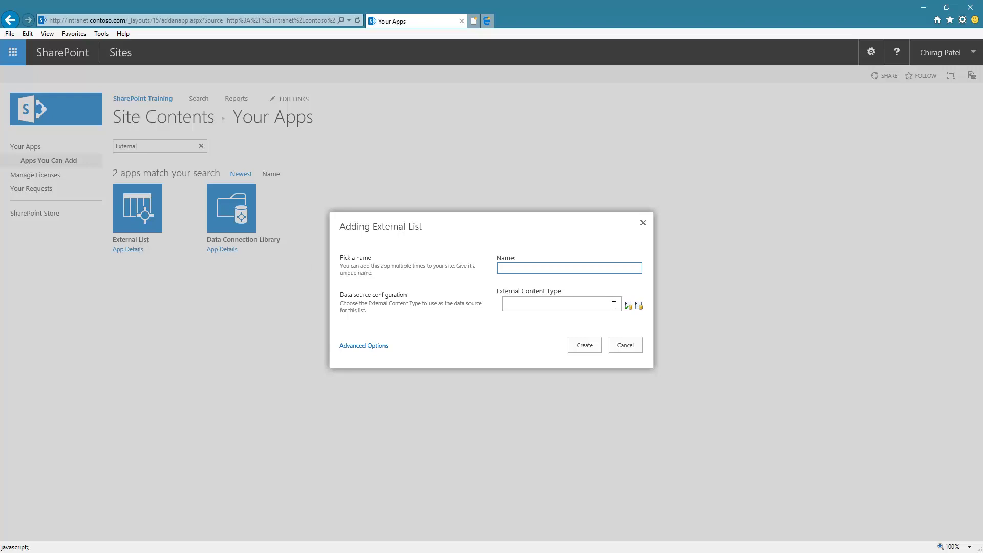
text(Countries)
click(589, 299)
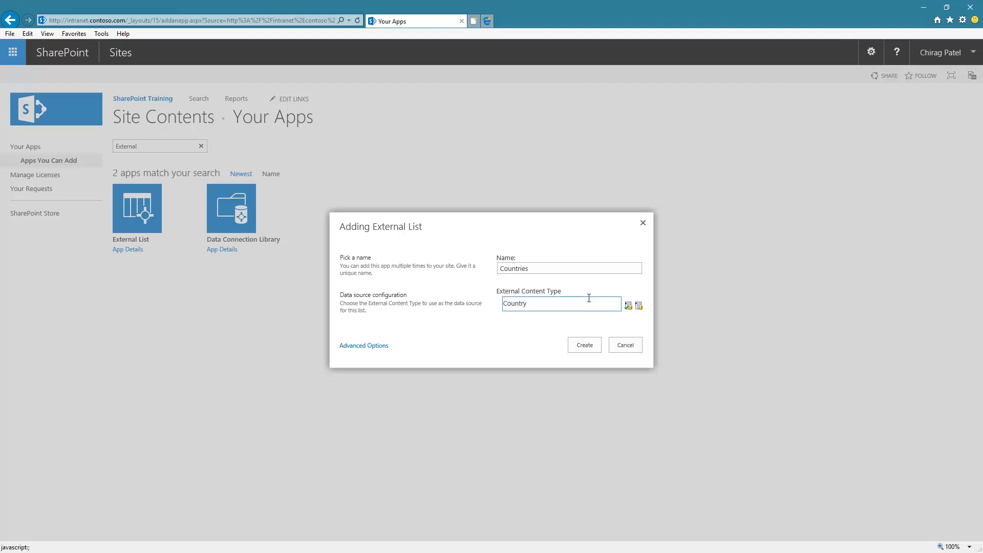
click(628, 305)
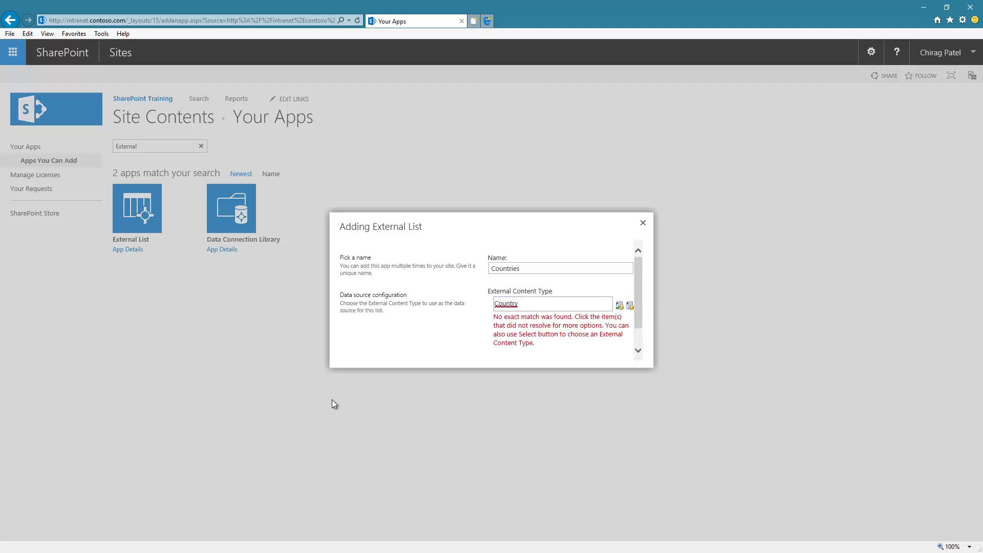
double_click(567, 310)
key(BackSpace)
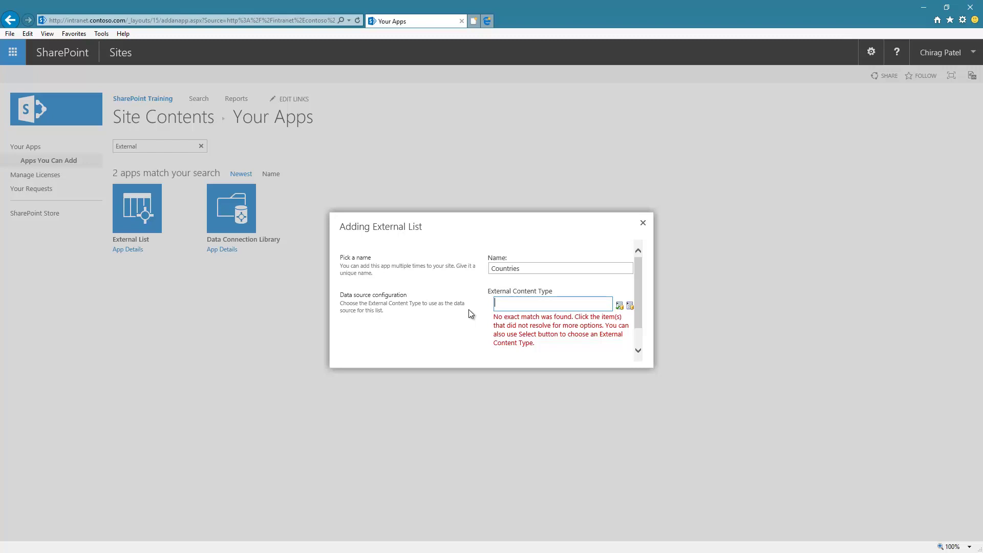
click(631, 306)
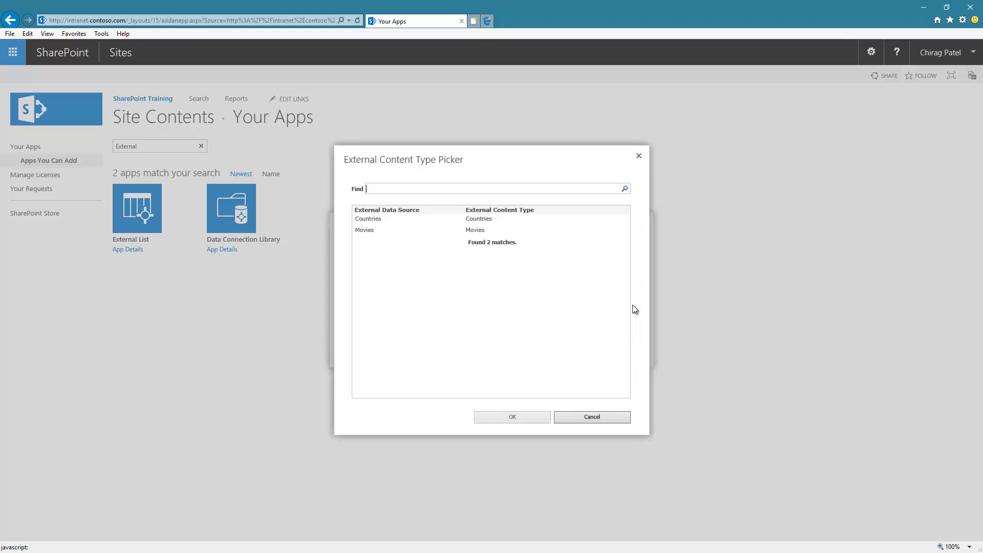
double_click(460, 219)
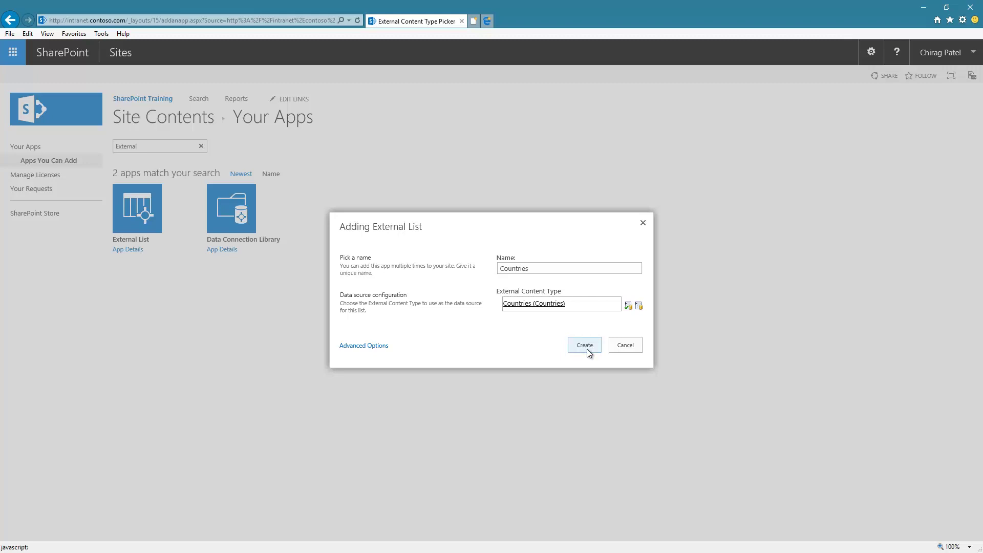
click(586, 346)
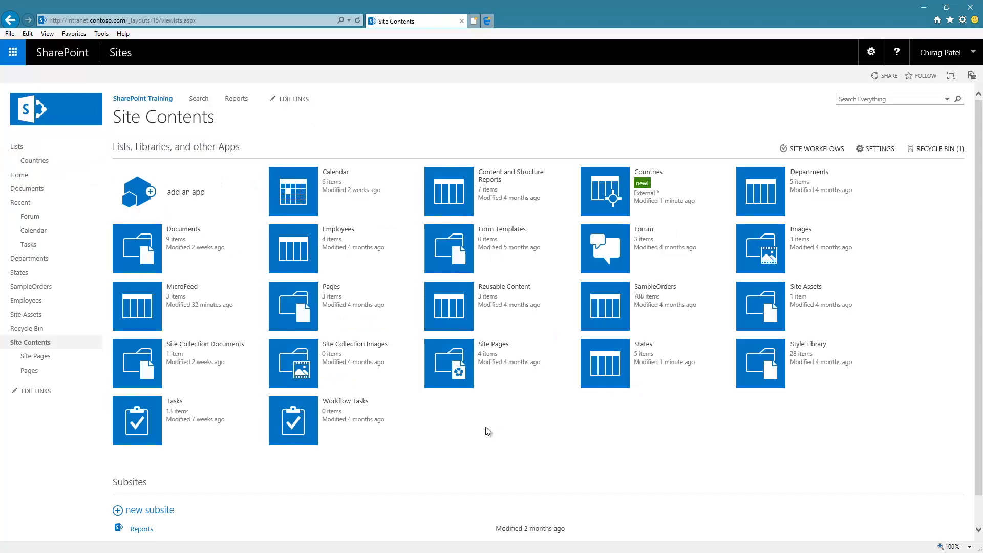
click(657, 175)
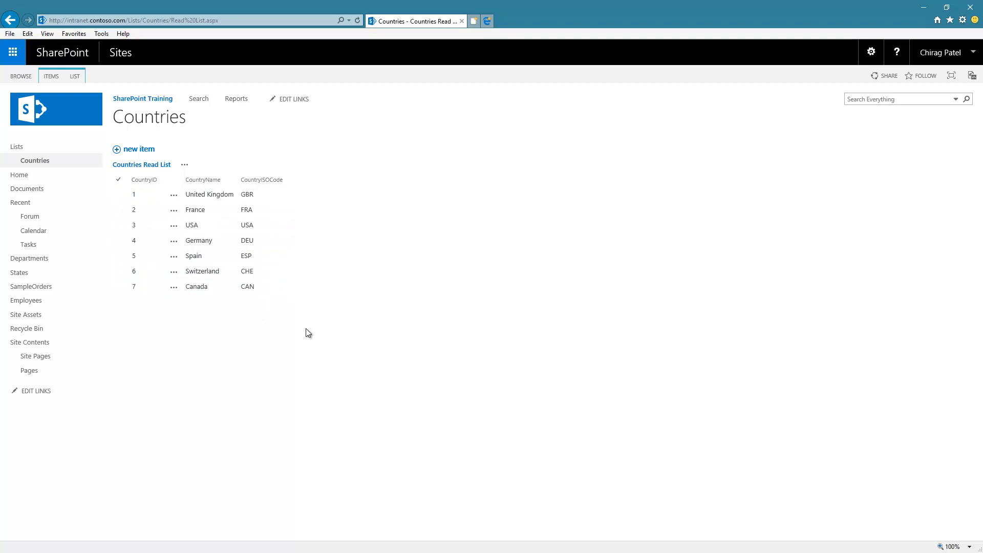
click(173, 195)
click(186, 211)
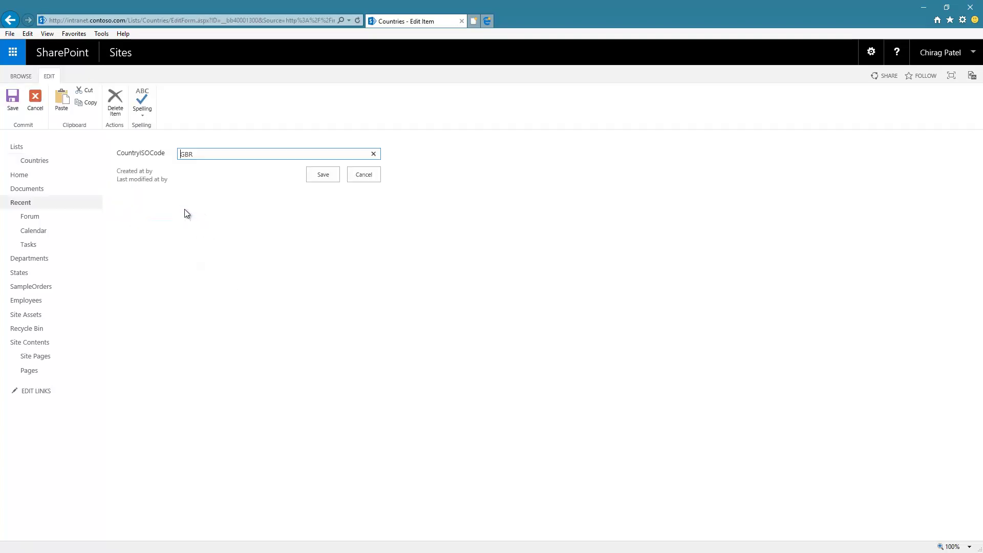
click(218, 158)
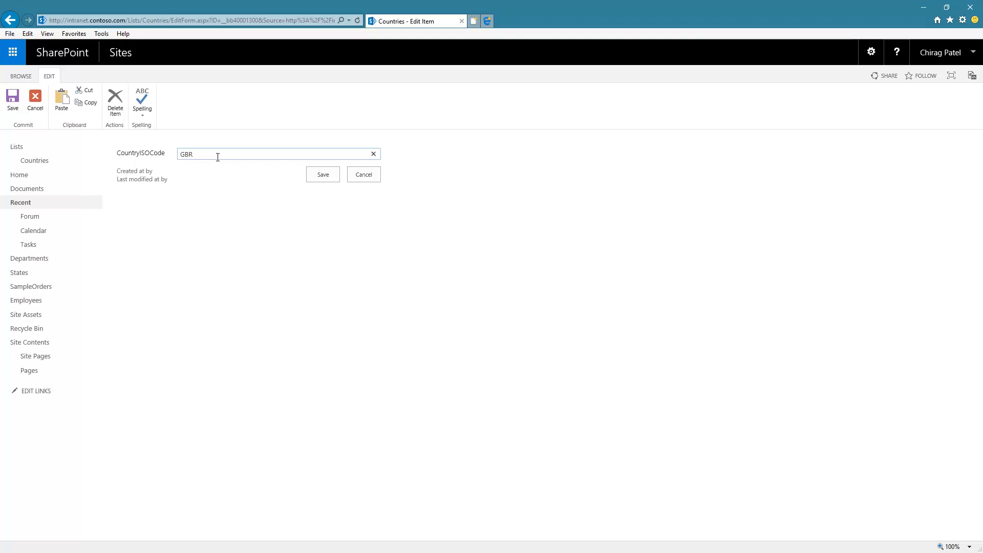
click(363, 175)
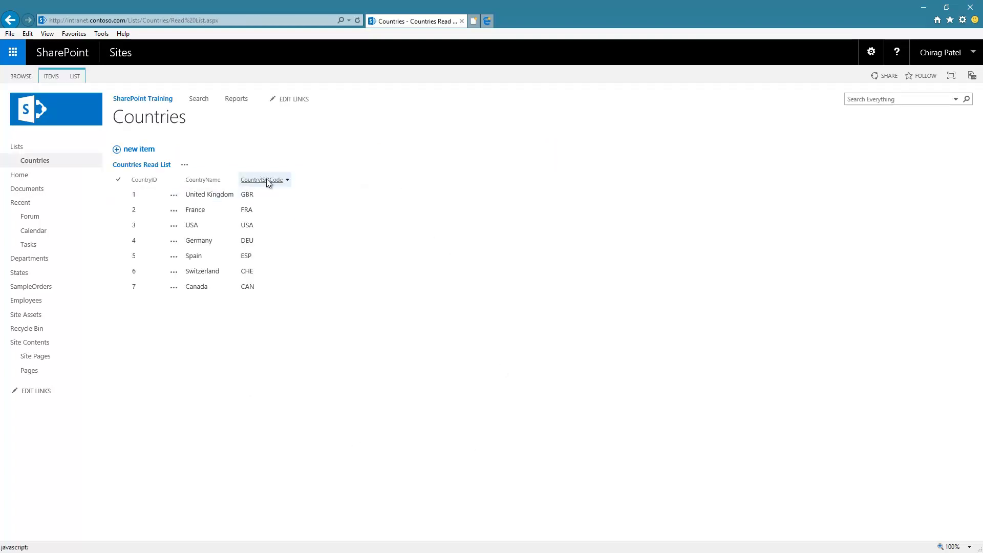
click(206, 194)
click(177, 210)
click(181, 259)
click(185, 274)
click(199, 283)
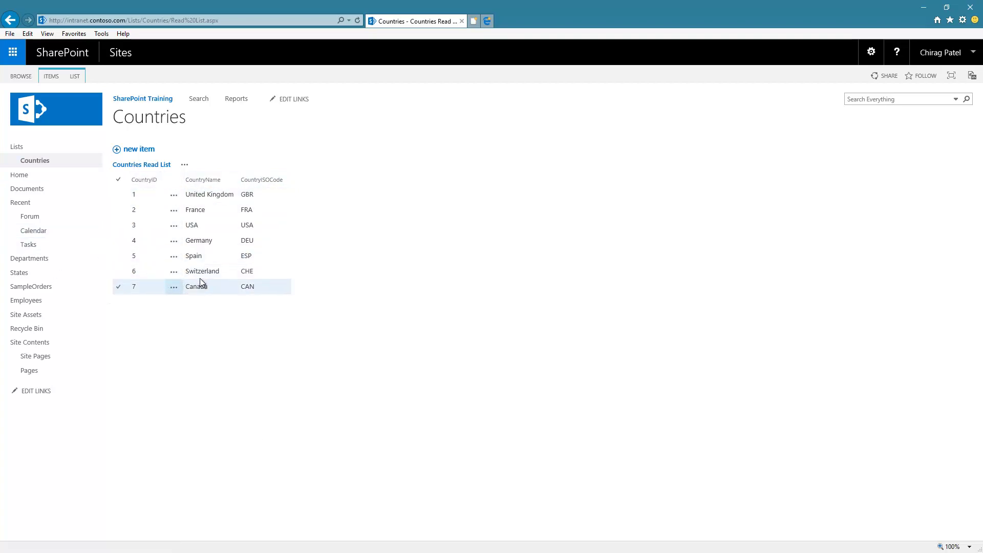
click(193, 256)
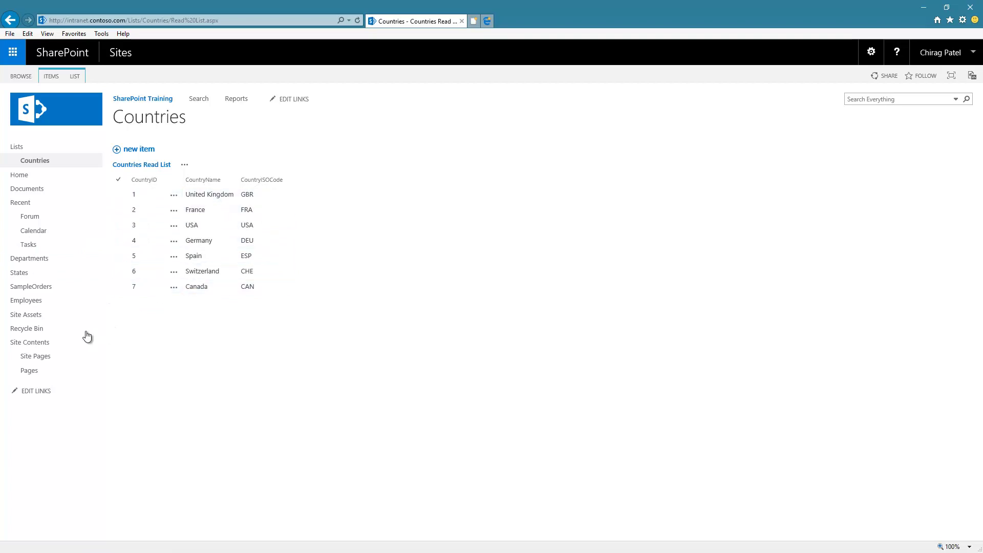
From the States list settings, start a new column named Country.
click(17, 276)
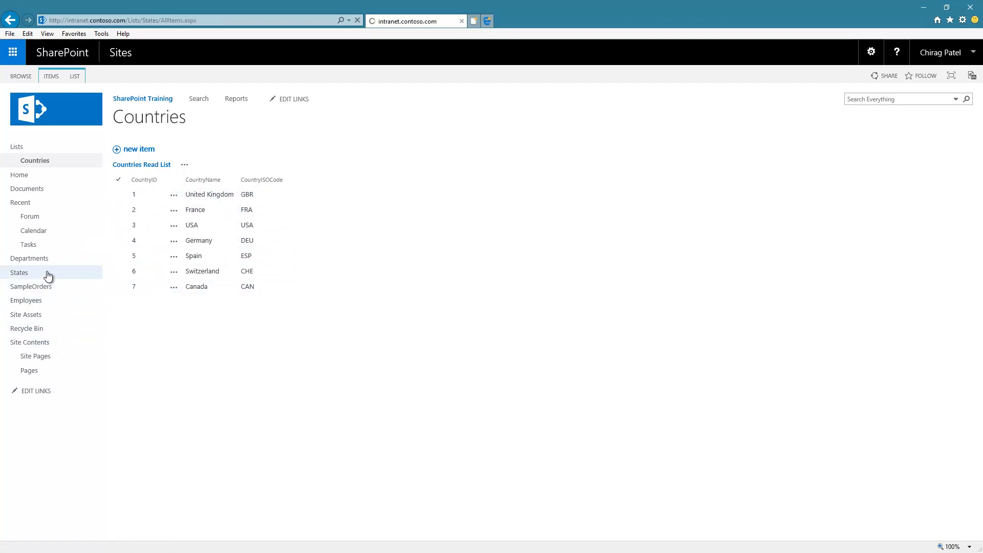
click(77, 78)
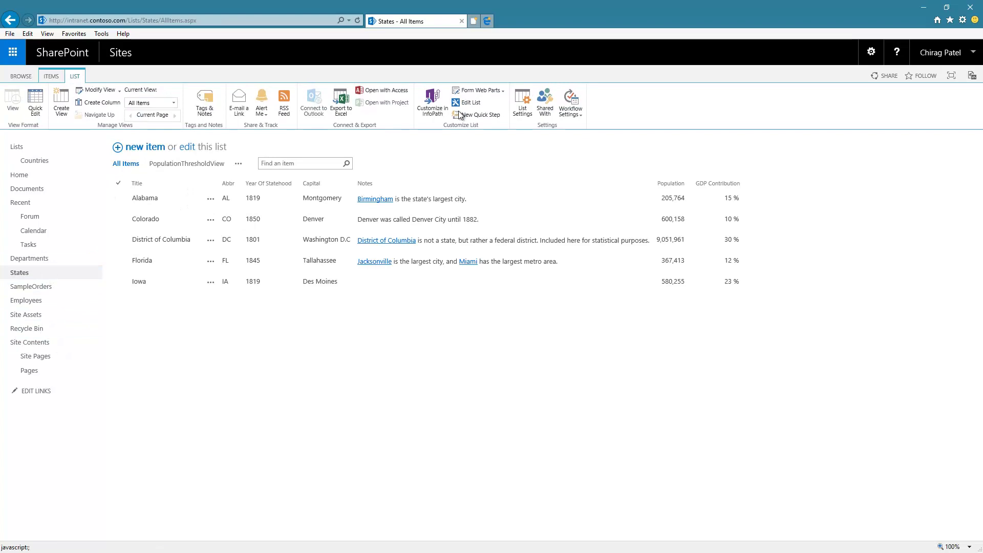
click(523, 105)
scroll(461, 342, down, 3)
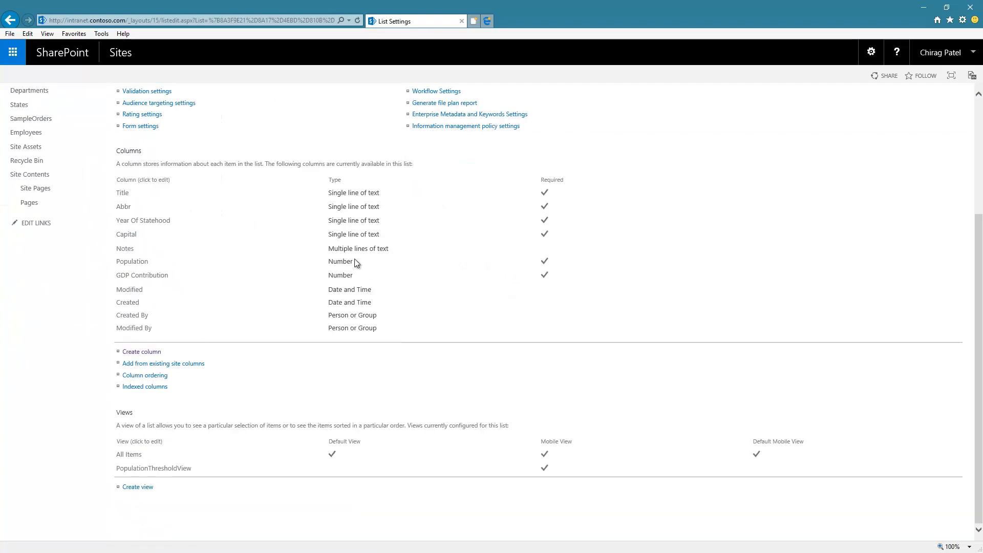
click(145, 355)
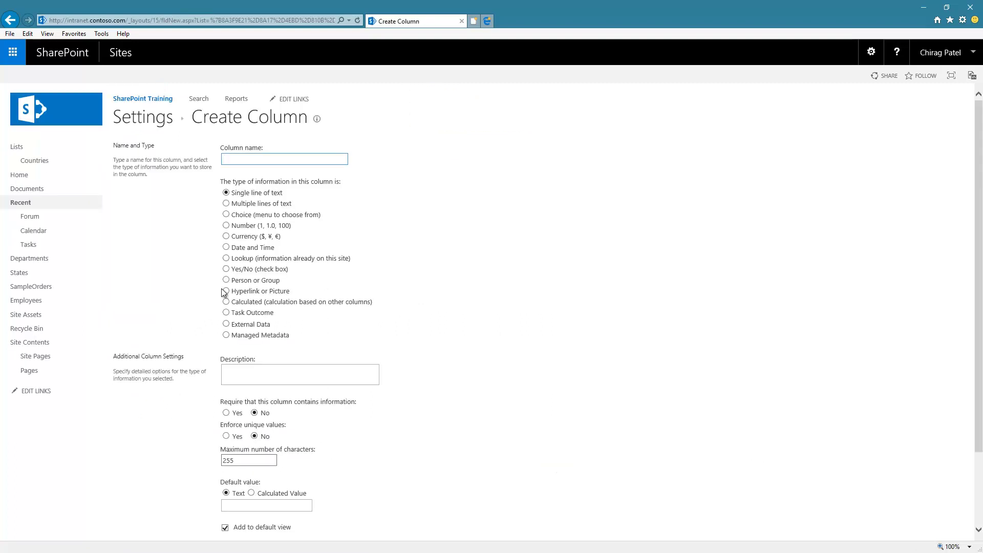
text(Country)
Make Country a lookup column showing CountryName from the Countries list.
click(226, 258)
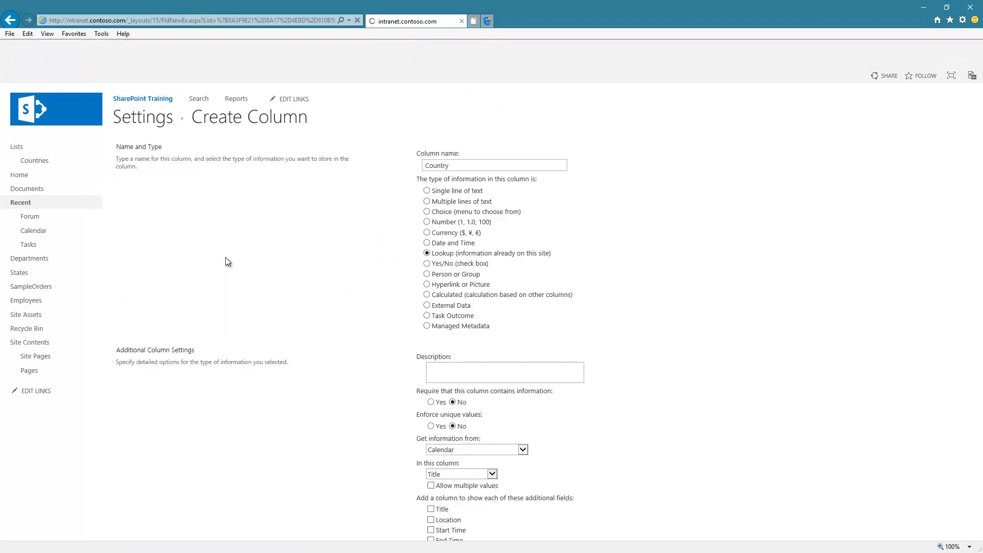
scroll(286, 321, down, 5)
click(478, 244)
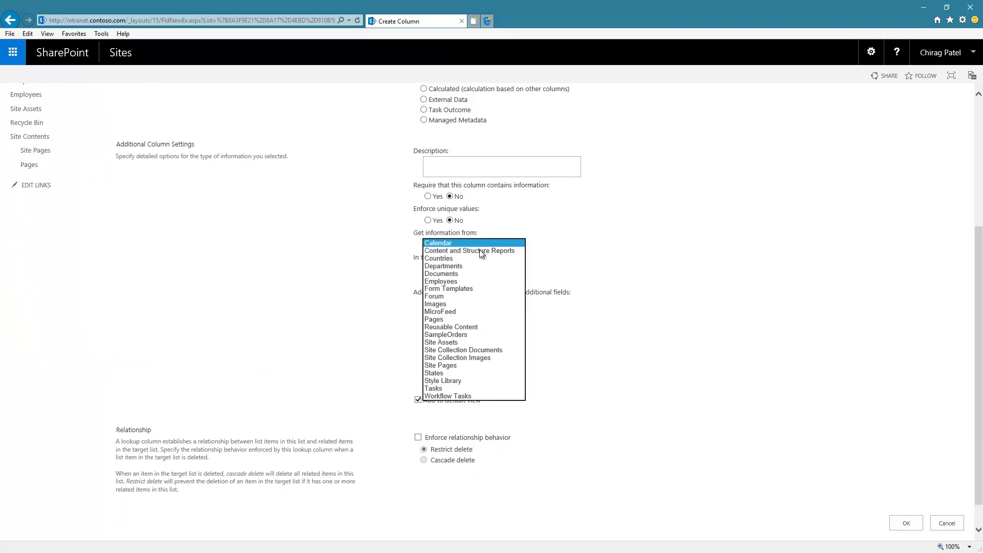
click(470, 258)
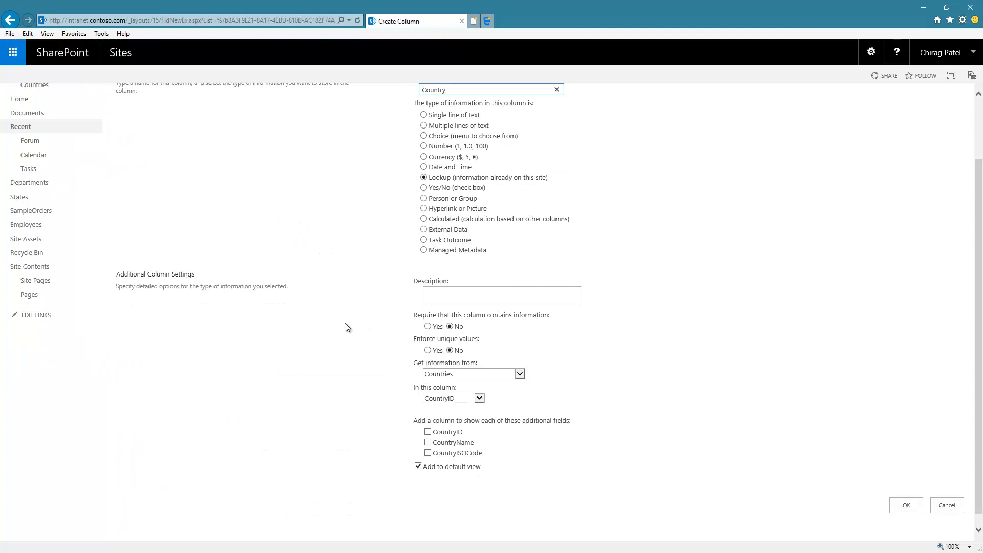
click(451, 386)
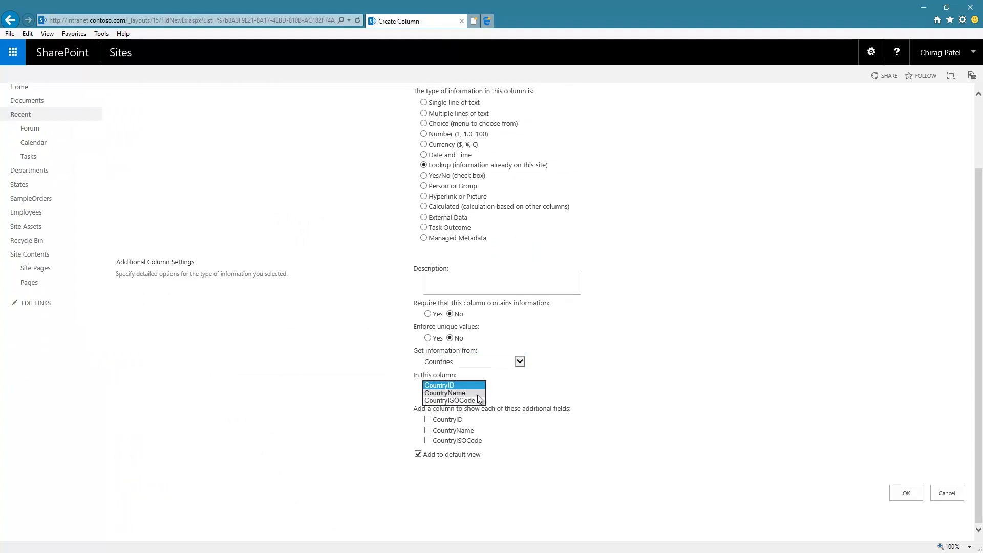
click(481, 398)
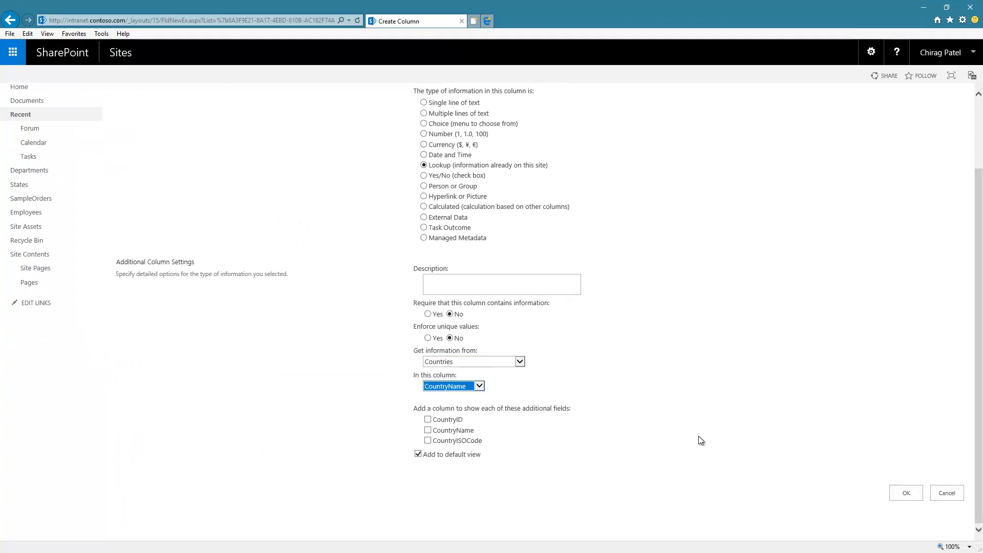
click(676, 382)
scroll(690, 398, up, 3)
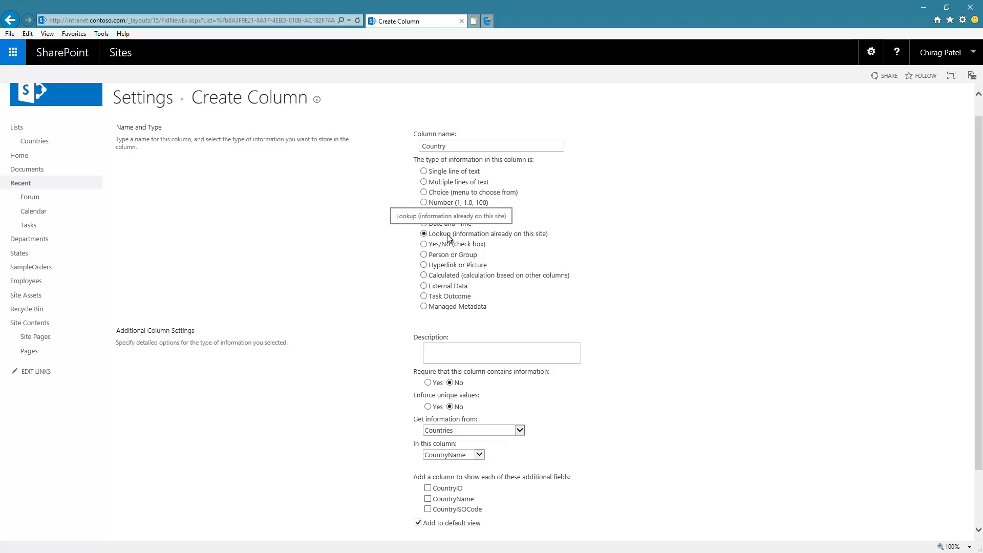
scroll(366, 265, down, 2)
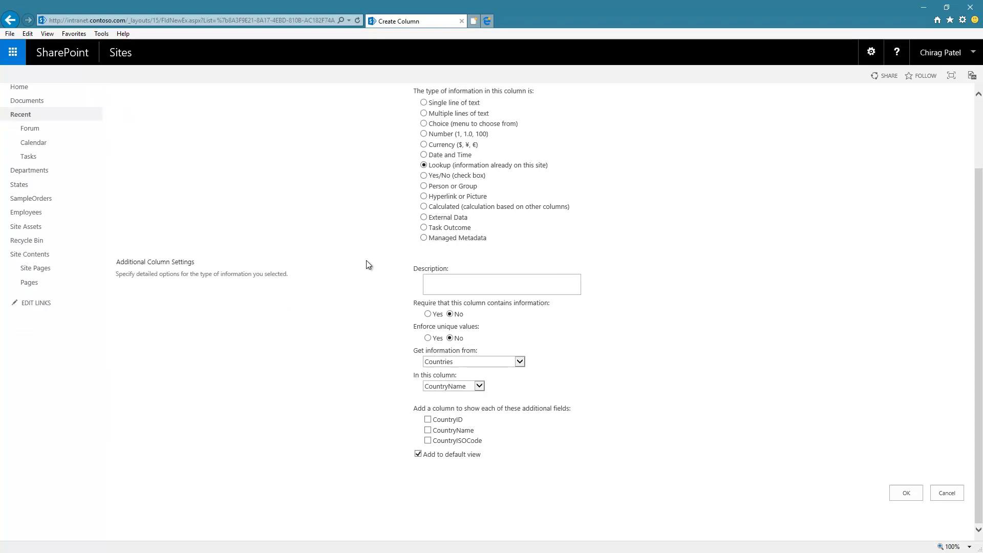
click(905, 493)
click(135, 118)
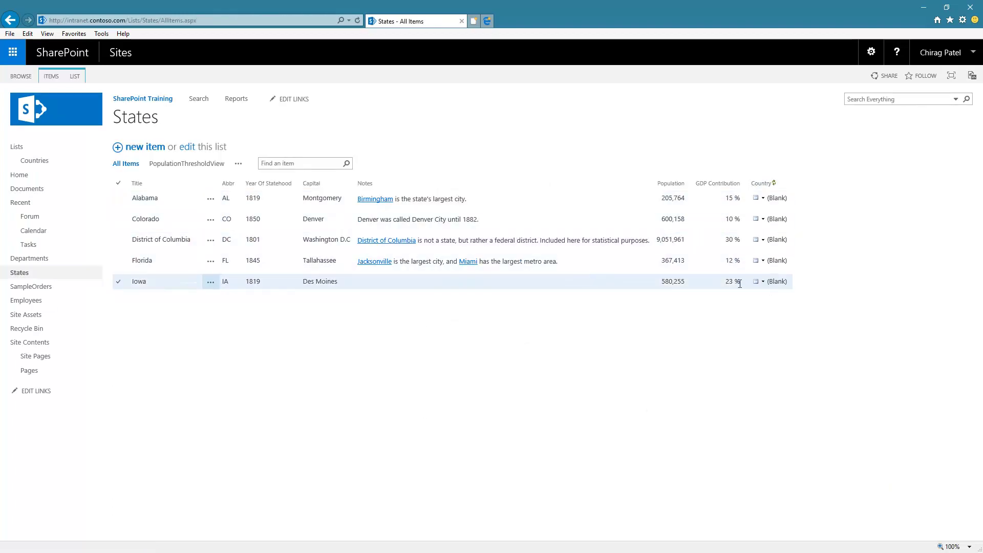
Set Alabama's Country lookup to USA and save, then go to the Countries list.
click(211, 201)
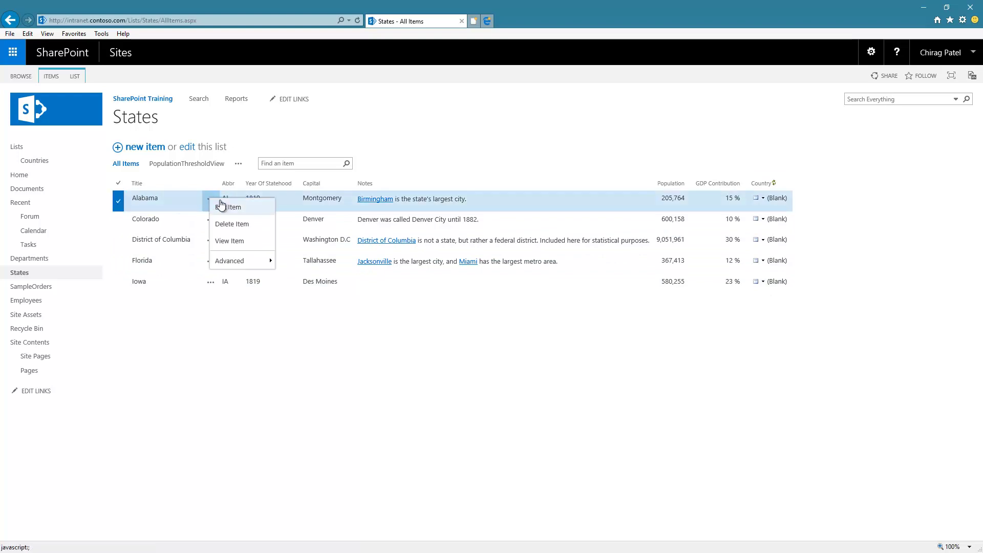
click(223, 206)
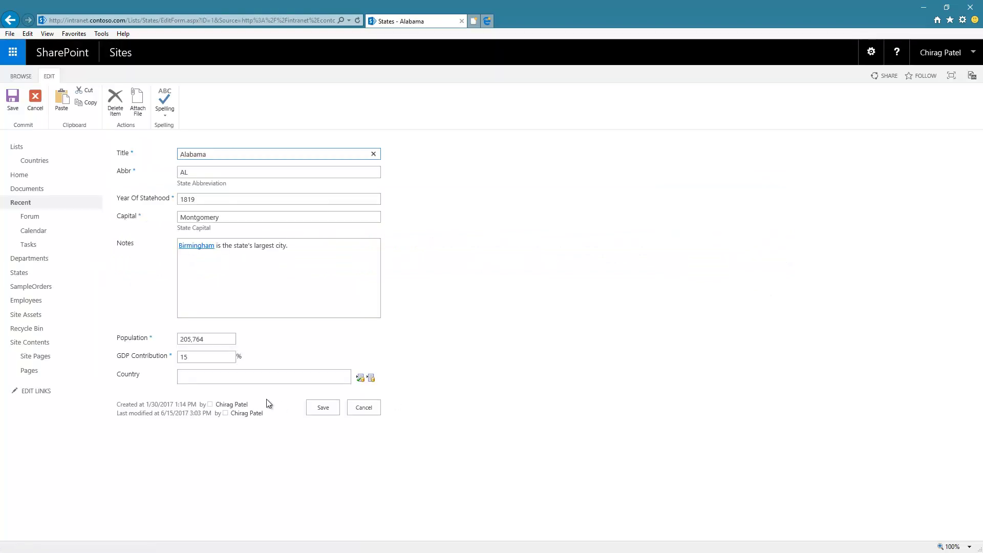
click(267, 380)
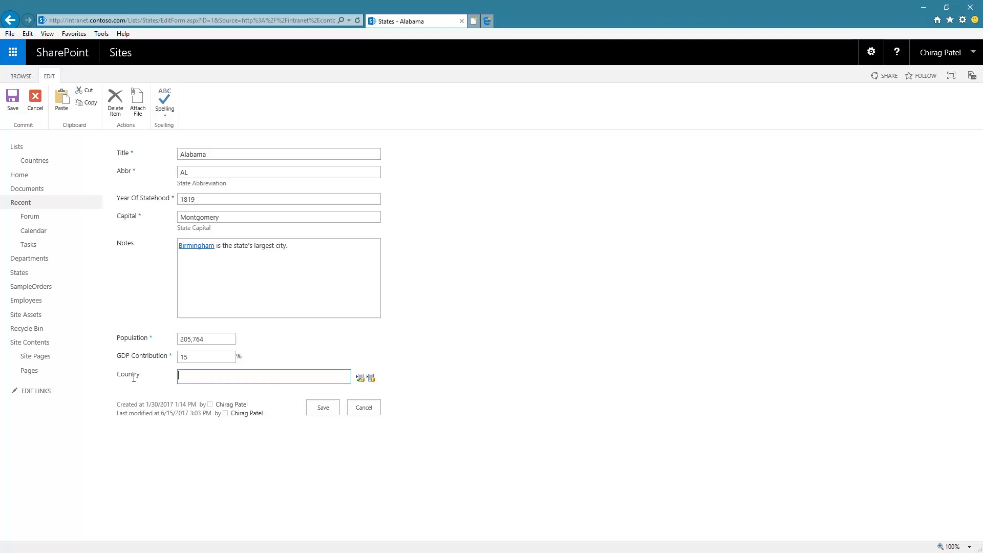
click(371, 378)
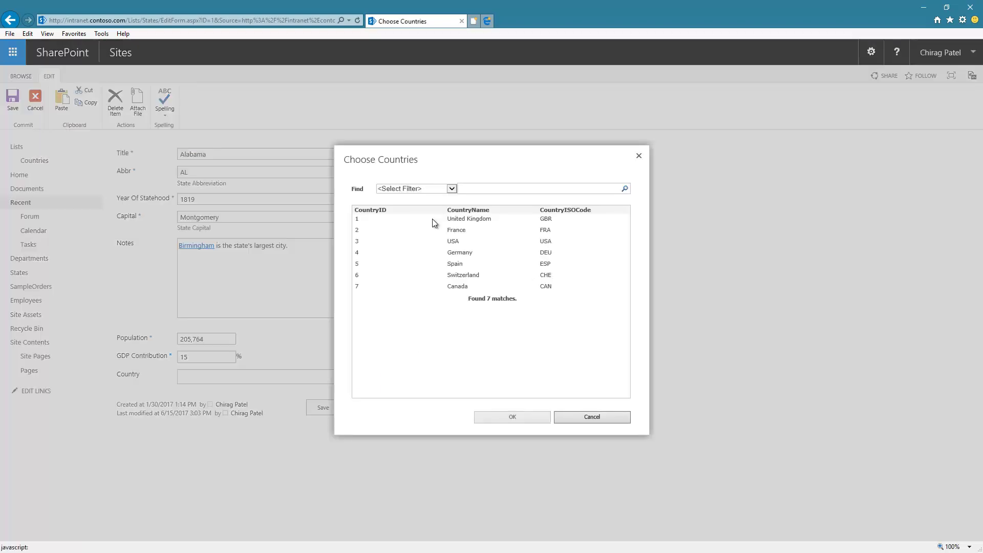
double_click(449, 241)
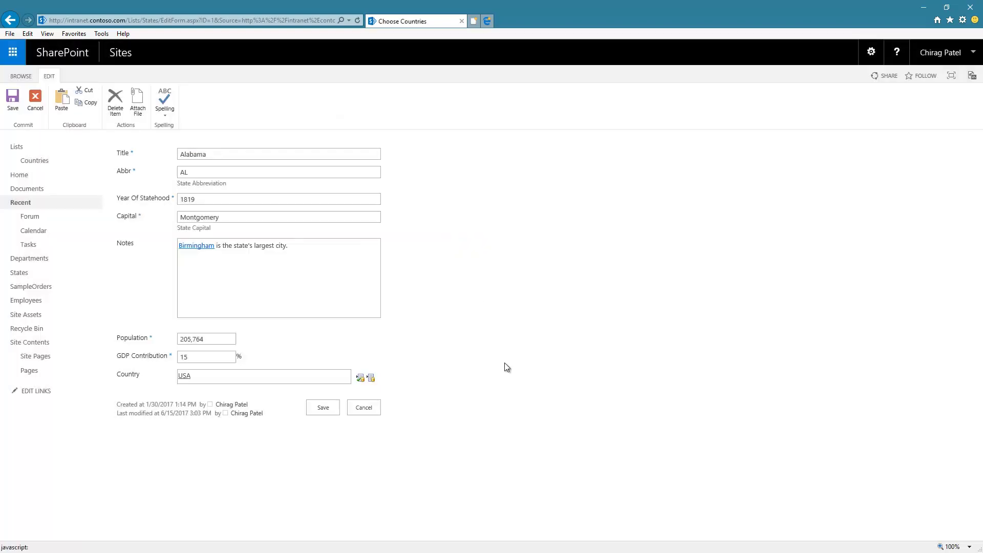
click(313, 407)
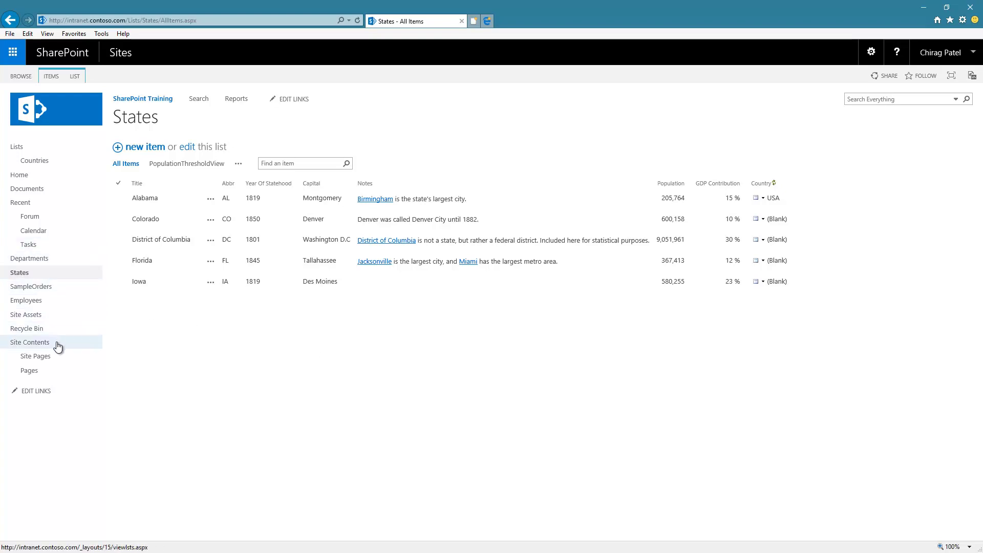
click(39, 163)
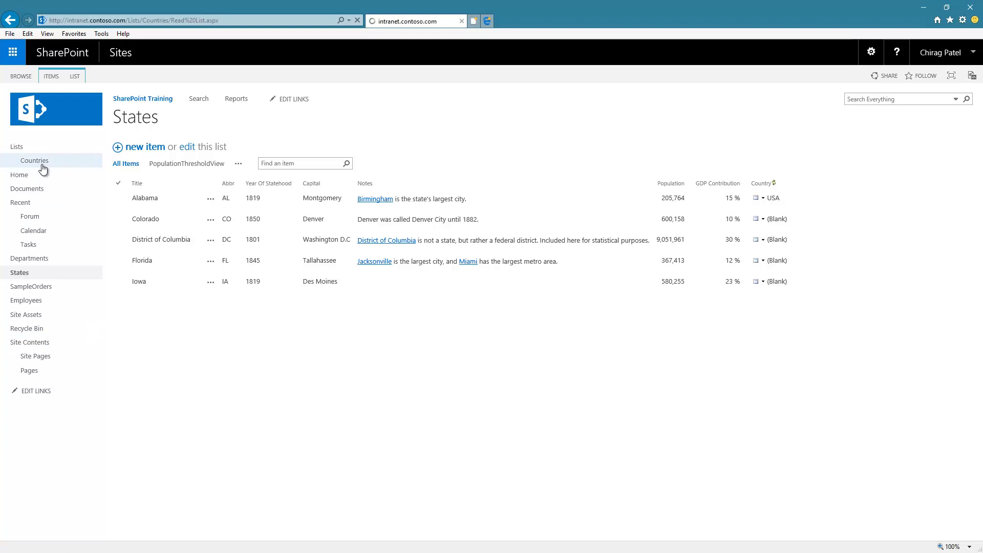